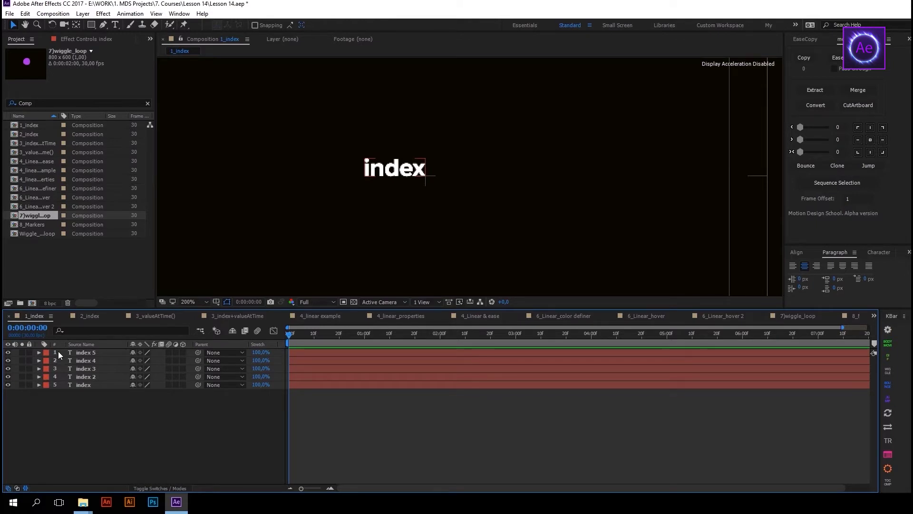
Delete the text layers index 2 through index 5 from the 1_index composition.
click(91, 375)
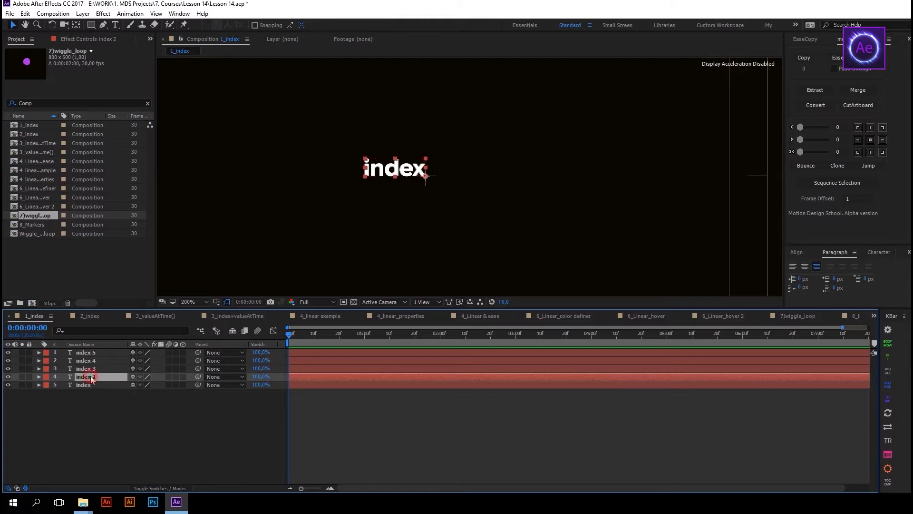
shift+click(90, 352)
key(Delete)
Add the expression "index" to the Source Text property of the remaining index layer.
click(90, 352)
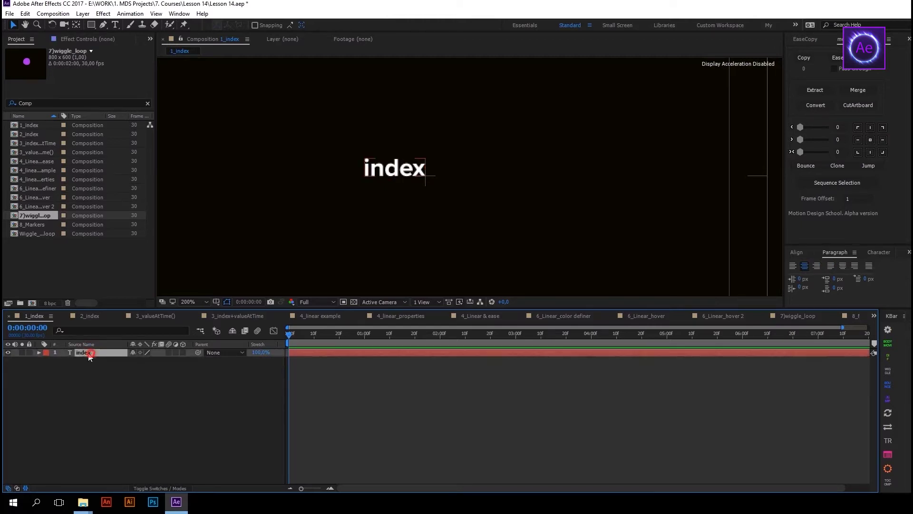
click(39, 352)
click(47, 360)
click(80, 370)
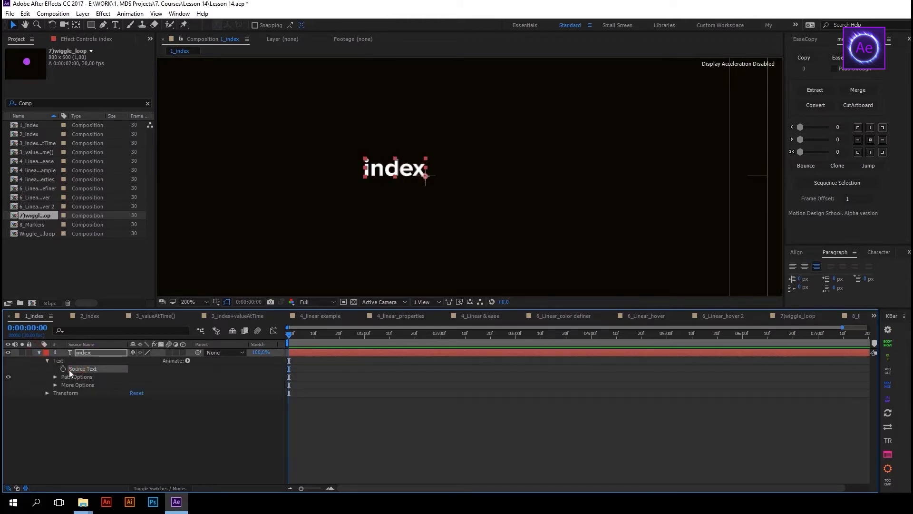
alt+click(63, 368)
text(index)
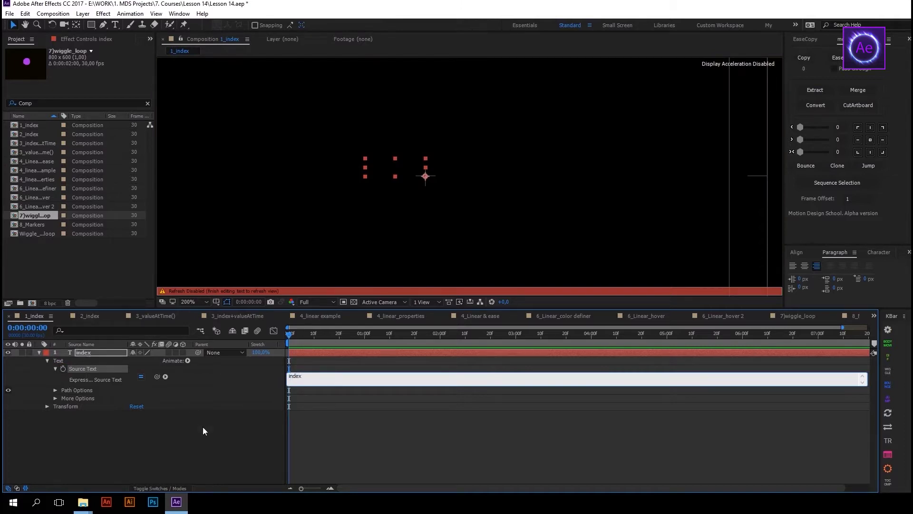
click(230, 441)
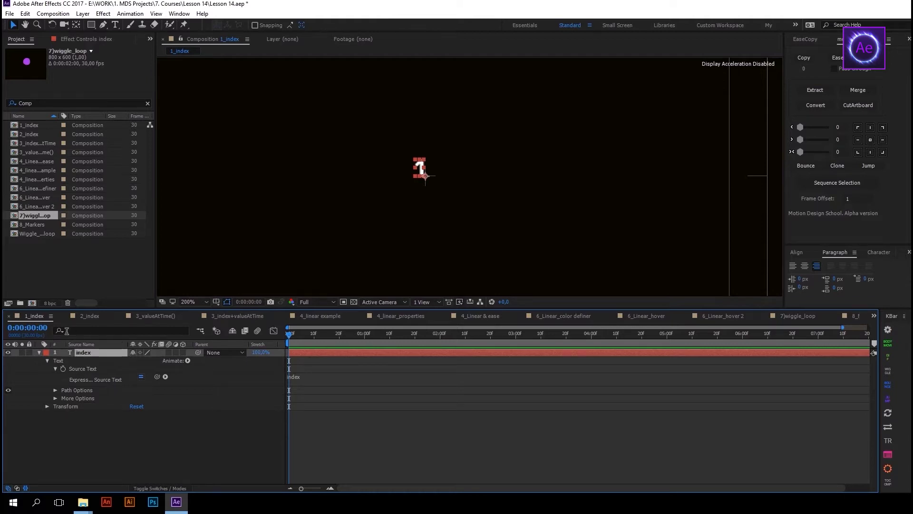
Duplicate the index text layer twice and spread the copies apart horizontally in the composition.
click(38, 352)
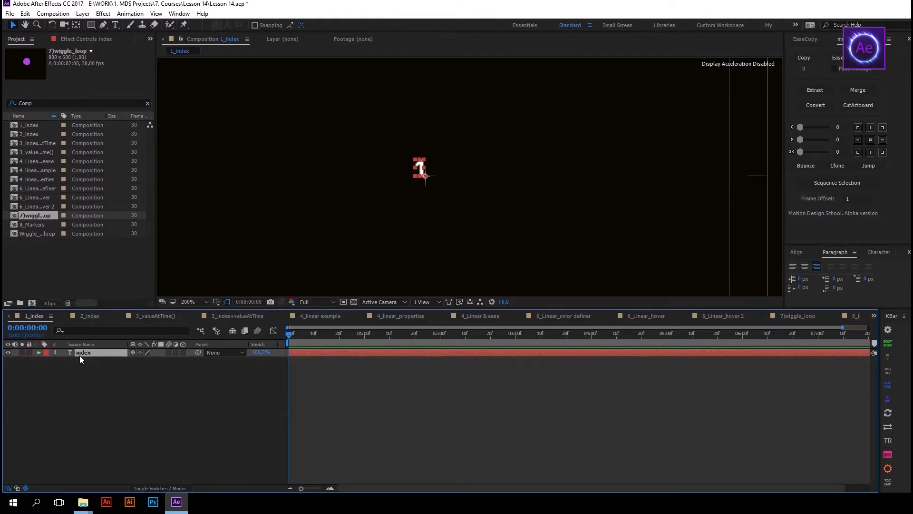
key(ctrl+d)
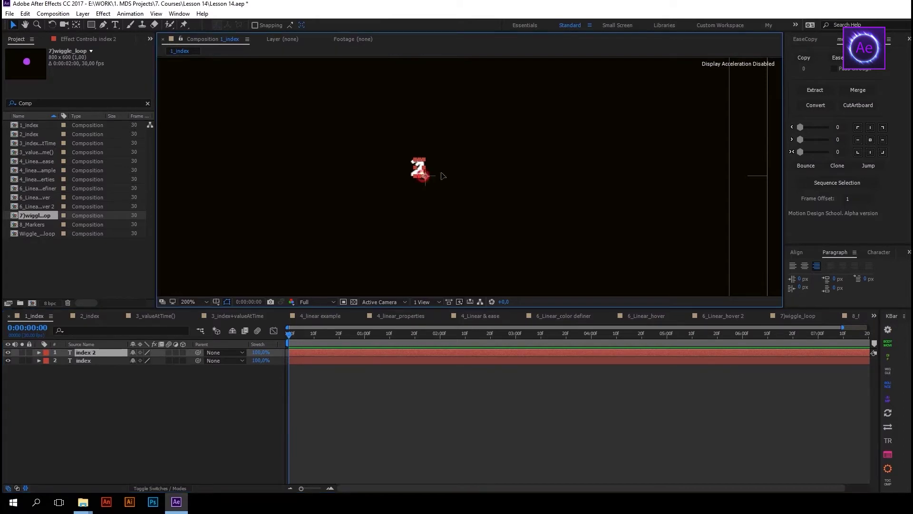
drag(425, 180, 464, 175)
click(418, 168)
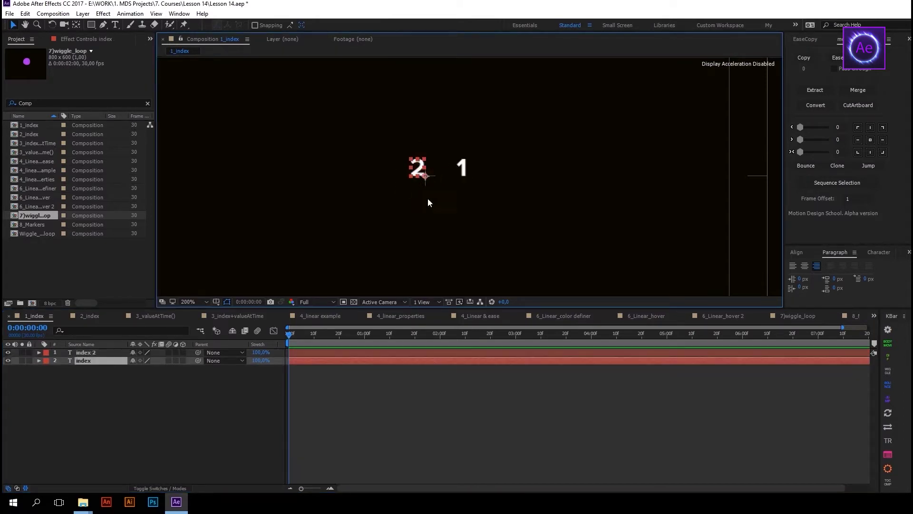
key(ctrl+d)
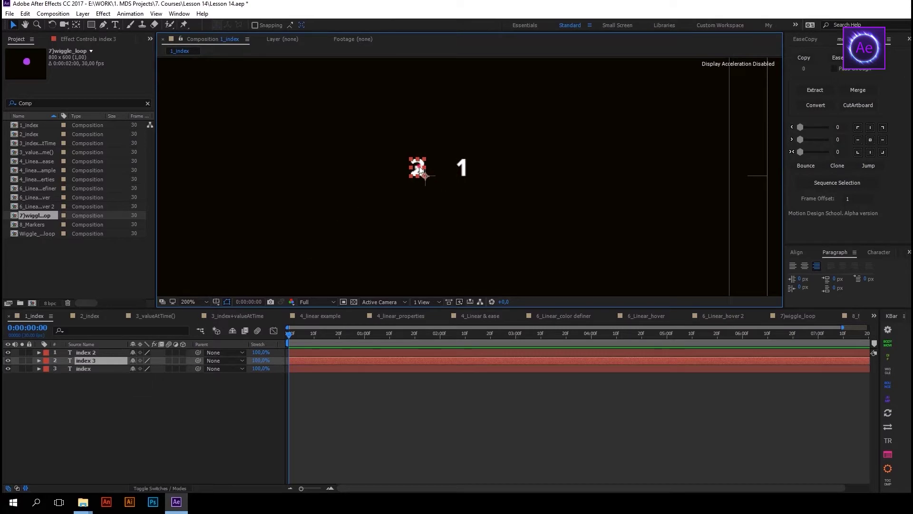
drag(421, 171, 374, 175)
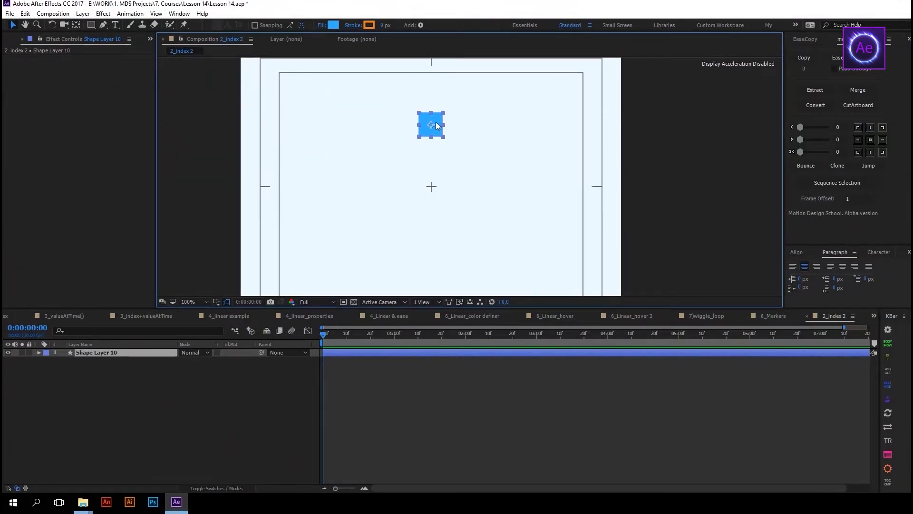
Move the anchor point of the blue square's shape layer to the centre of the composition.
key(y)
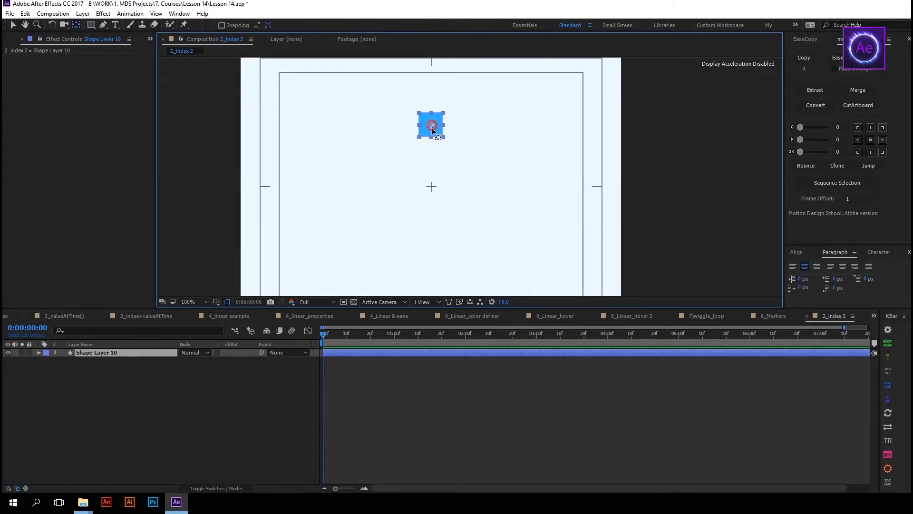
key(ctrl+shift+a)
scroll(432, 186, up, 6)
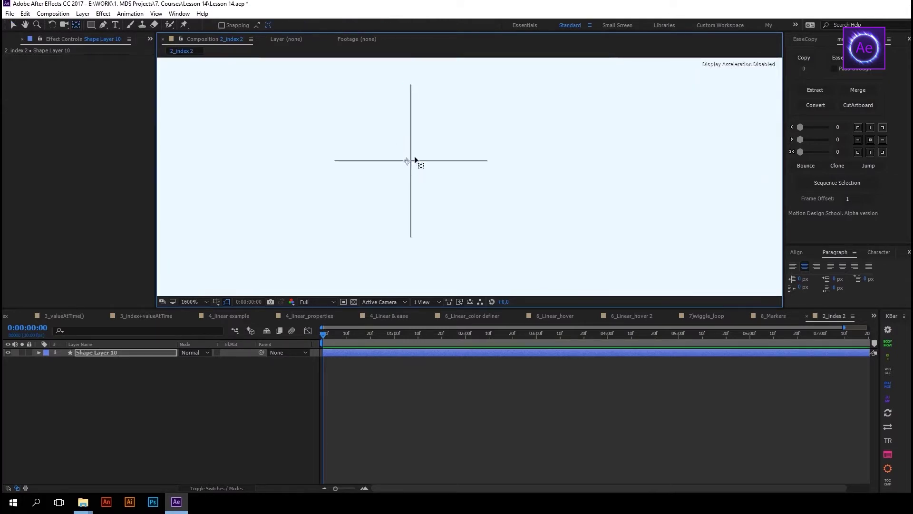
scroll(415, 157, down, 5)
key(v)
click(76, 396)
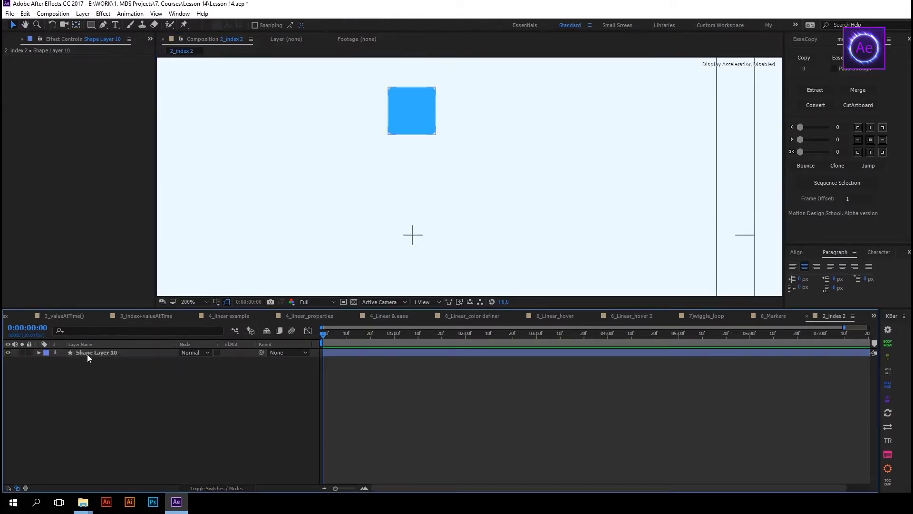
Add the expression 60*(index-1) to the Rotation property of the blue square's shape layer.
click(87, 353)
key(r)
alt+click(63, 361)
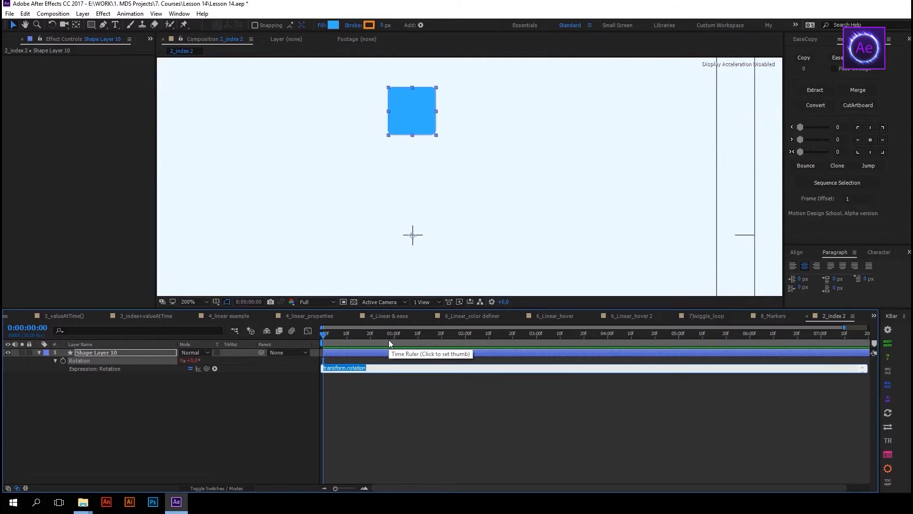
text(60*)
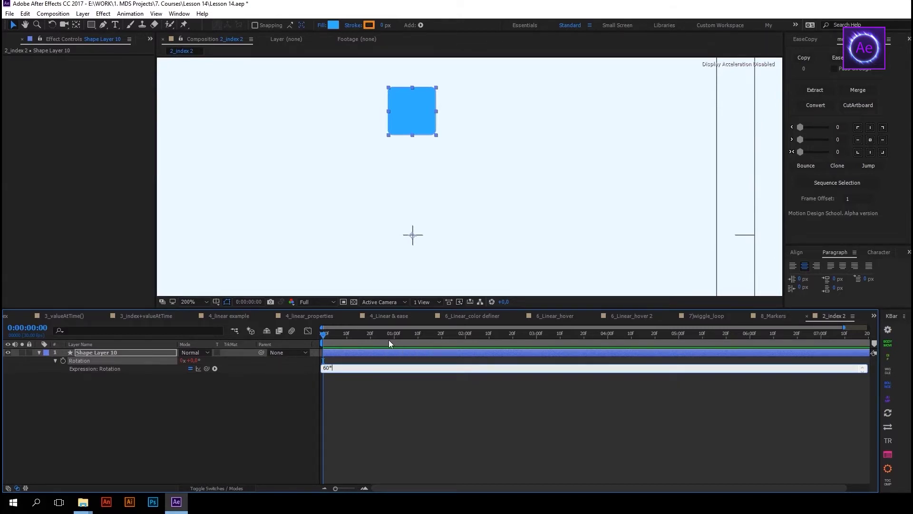
text(0)
text(index-1)
key(KP_Enter)
Duplicate the square's layer five times to form a ring of six squares.
key(ctrl+d)
key(comma)
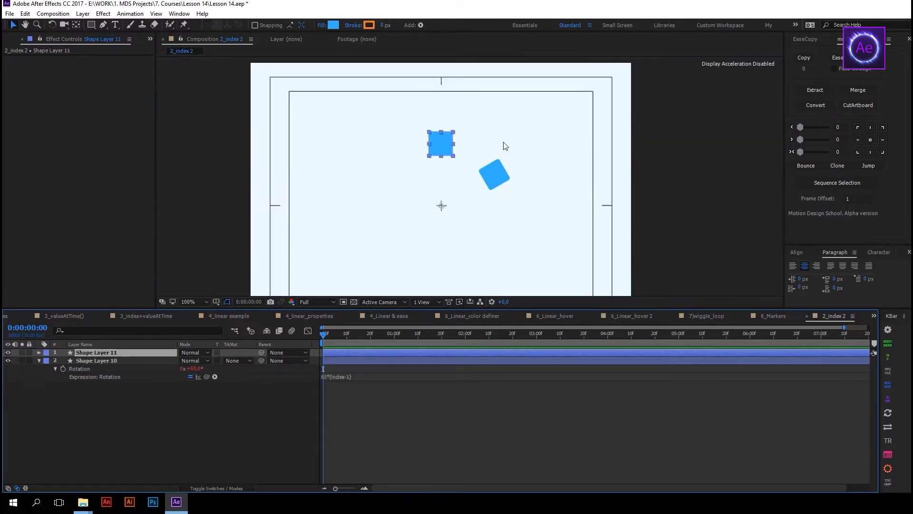
key(ctrl+d)
key(ctrl+d)
key(ctrl+d)
key(ctrl+d)
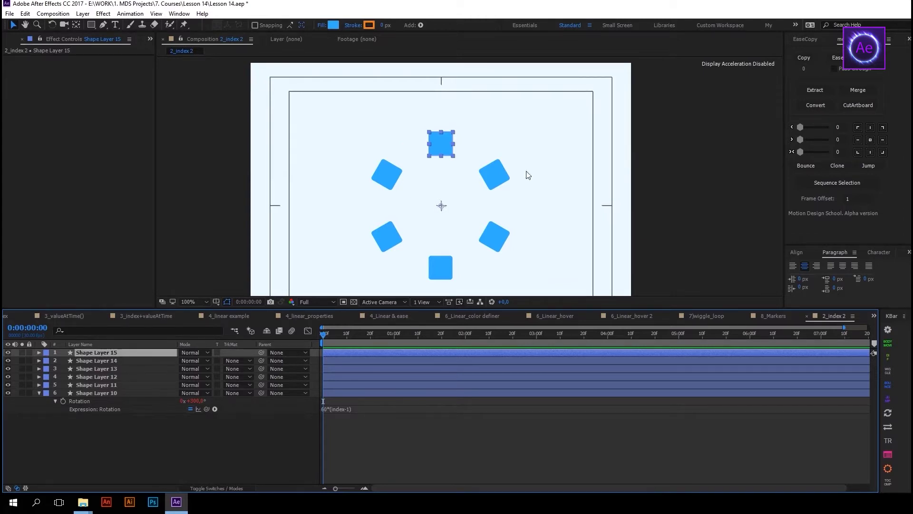
Delete the five duplicated square layers, keeping only the original layer with the rotation expression.
click(98, 385)
shift+click(110, 352)
key(Delete)
Change Shape Layer 1's Rotation expression to a=360/thisComp.numLayers; followed by a*(index-1) on the second line.
click(110, 352)
click(338, 368)
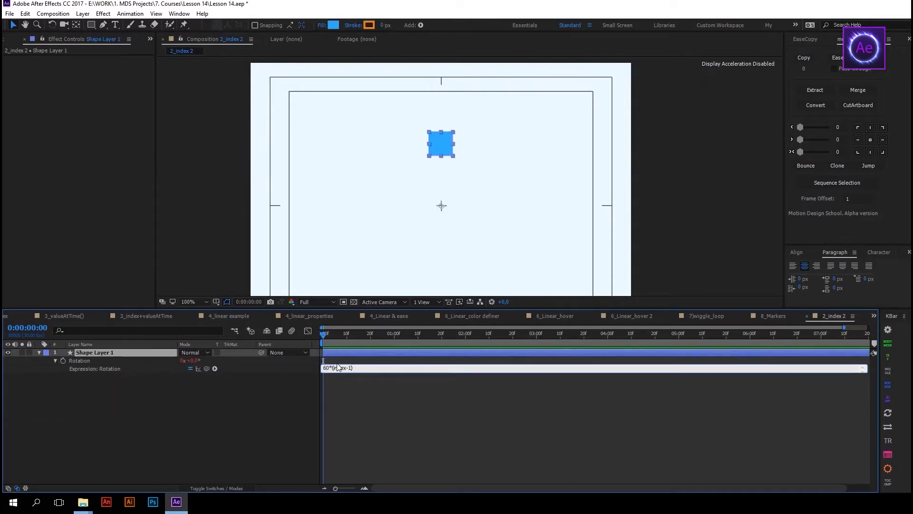
key(Home)
key(Return)
key(Up)
text(a=)
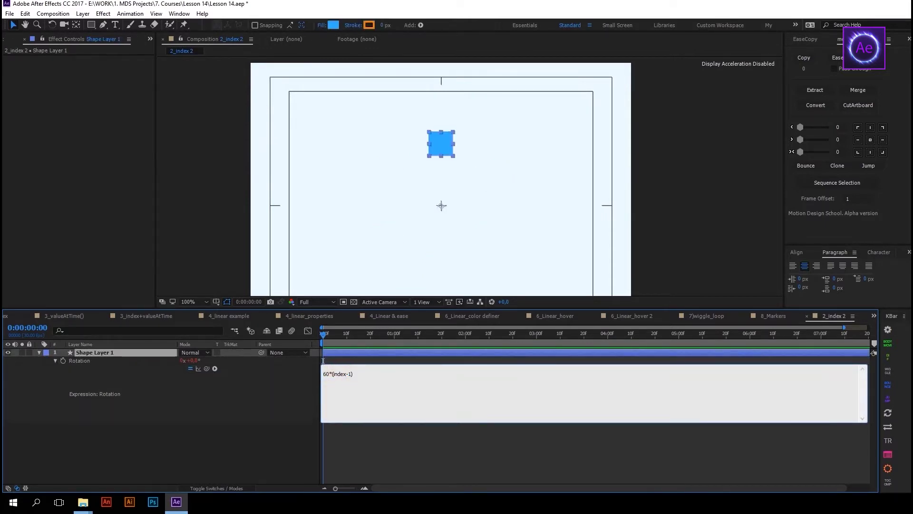
text(360/thisComp.numLaye)
text(;)
drag(329, 375, 320, 373)
text(a)
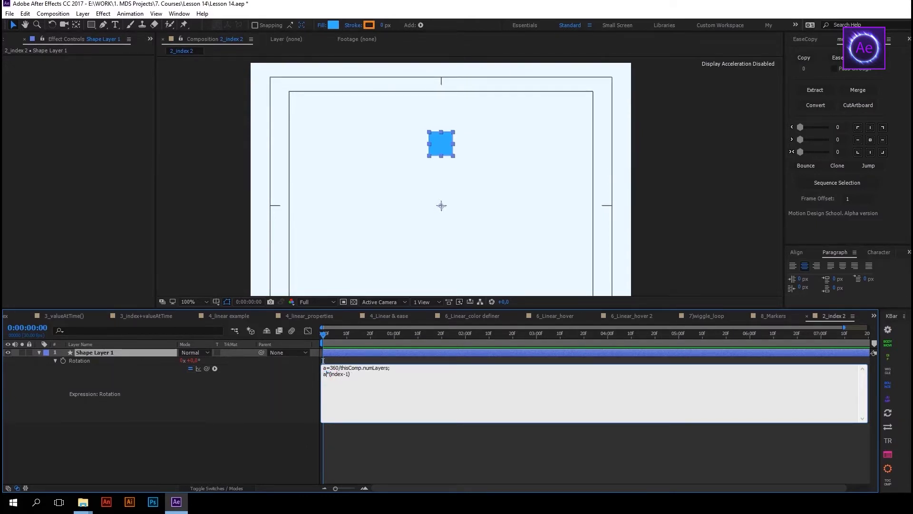
key(KP_Enter)
Duplicate Shape Layer 1 eleven times to form an evenly spaced ring of twelve squares.
key(ctrl+d)
key(ctrl+d)
key(ctrl+d)
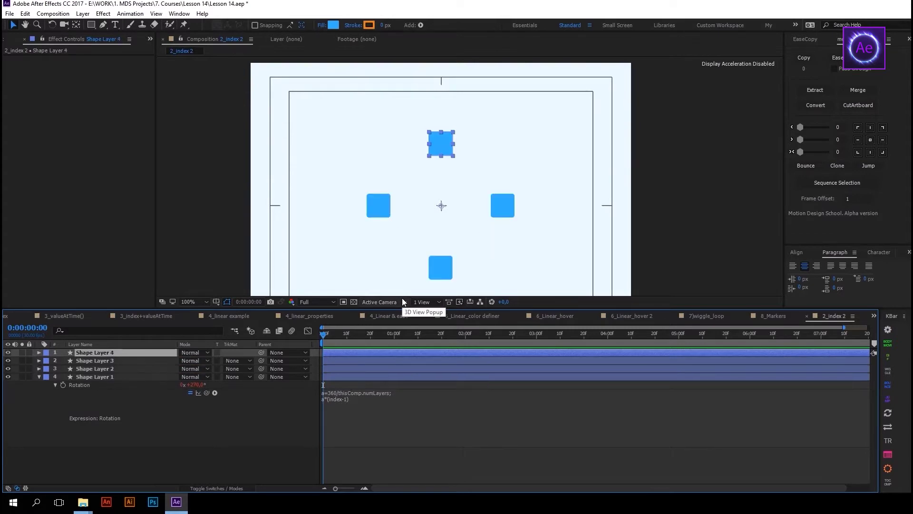
key(ctrl+d)
key(ctrl+d)
key(ctrl+d)
key(ctrl+d)
key(ctrl+d)
key(ctrl+d)
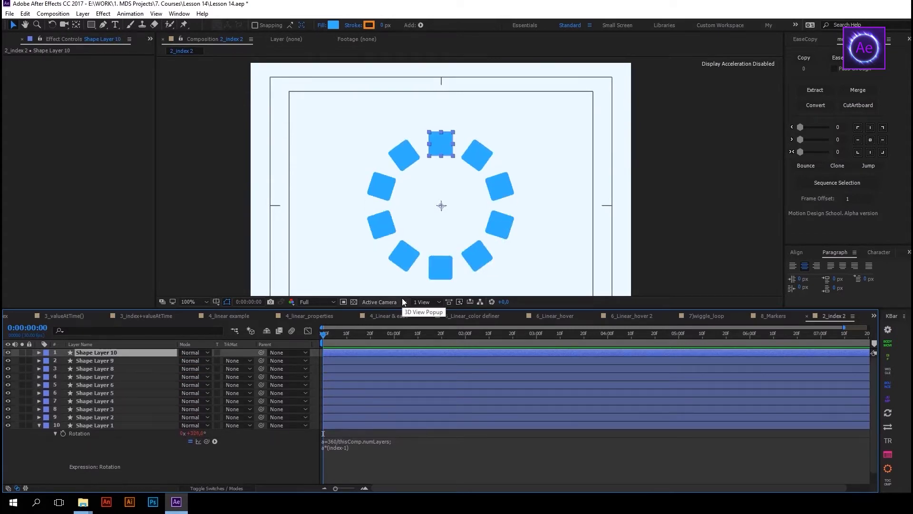
key(ctrl+d)
key(ctrl+d)
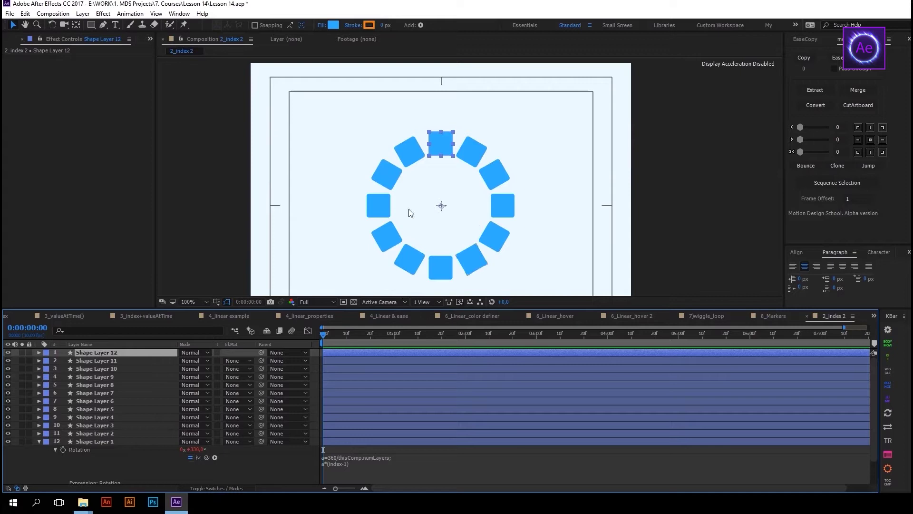
Change the fill colour of Shape Layer 10's square to purple 7E7EF1.
click(507, 170)
click(334, 24)
click(312, 233)
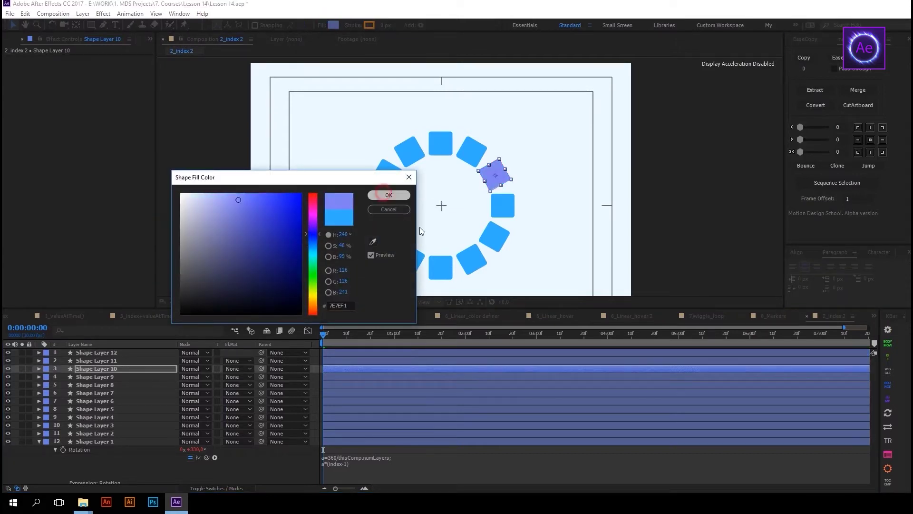
click(79, 377)
click(53, 385)
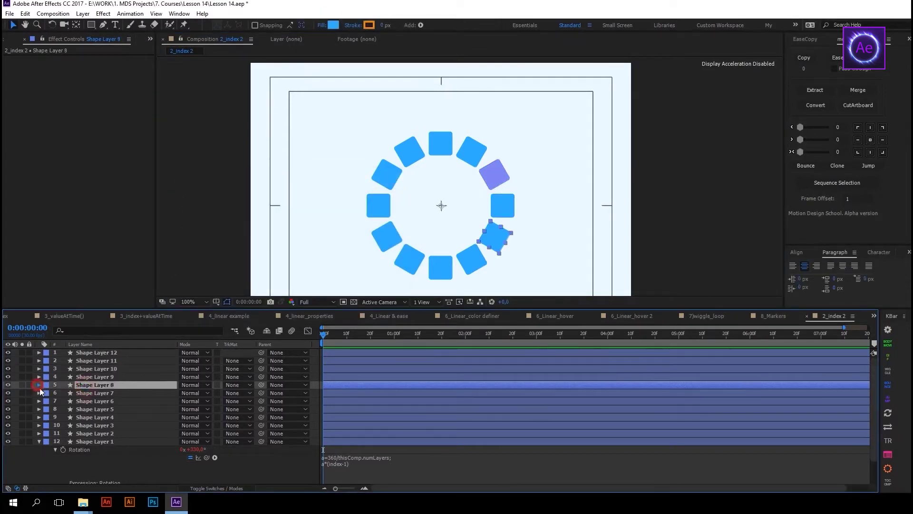
click(38, 384)
click(48, 392)
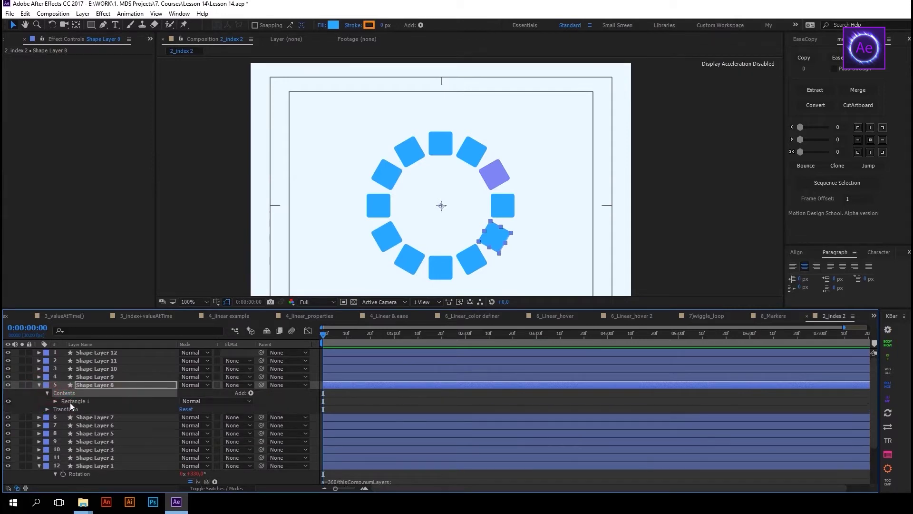
click(58, 402)
click(92, 409)
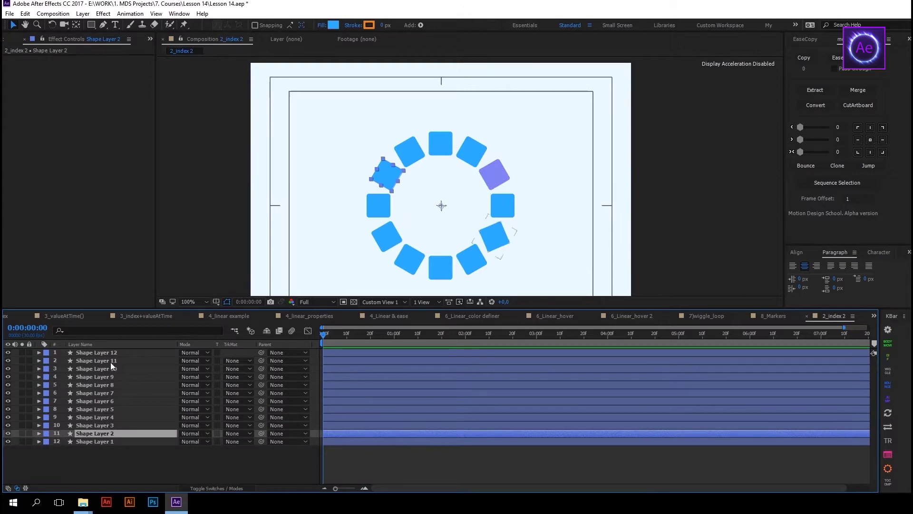
Delete Shape Layers 2 through 12, keeping only Shape Layer 1.
shift+click(116, 353)
key(Delete)
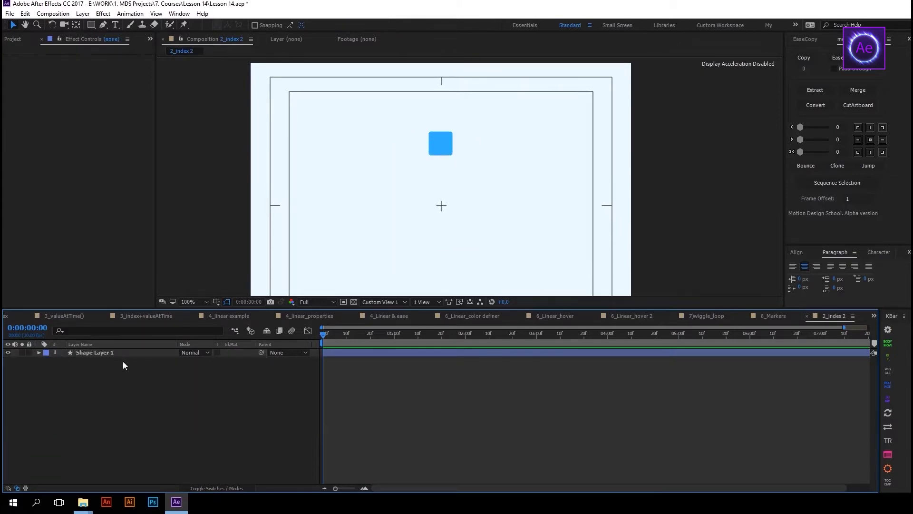
Reveal the Color property of Fill 1 inside Rectangle 1 on Shape Layer 1.
click(109, 355)
click(39, 352)
click(59, 367)
click(47, 368)
click(47, 361)
click(67, 369)
click(56, 369)
click(77, 386)
click(75, 393)
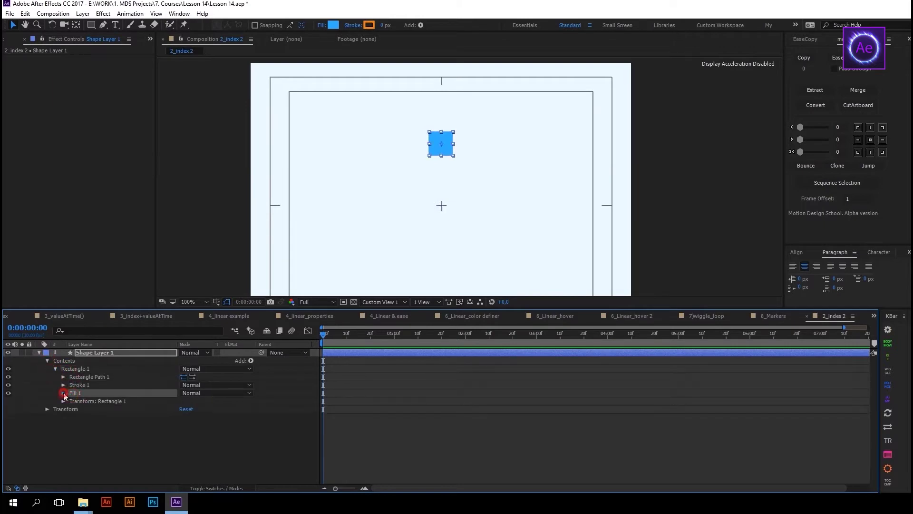
click(64, 393)
click(92, 411)
click(92, 417)
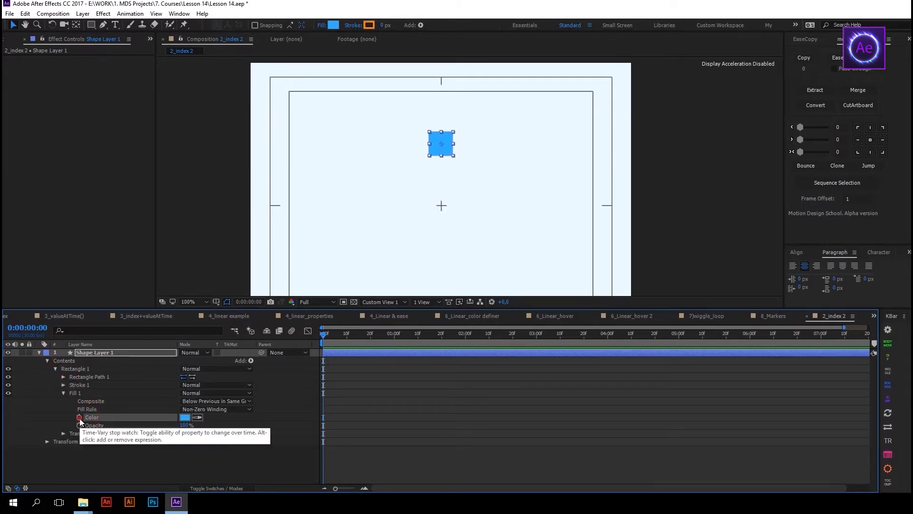
Add an expression to the fill Color containing the even-index condition if(index%2==0){}.
alt+click(80, 418)
text(if)
text((index))
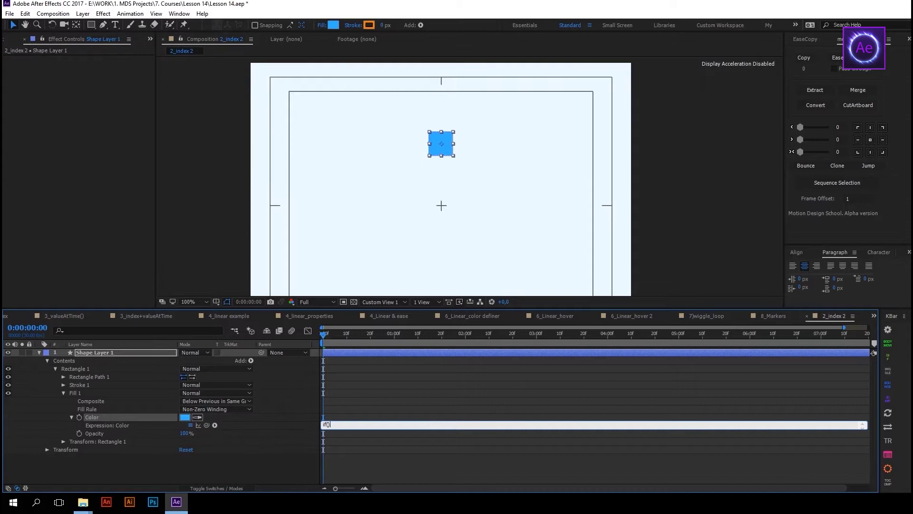
key(Left)
text(%2==0)
text({})
Apply the Color Control effect to Shape Layer 1.
click(91, 354)
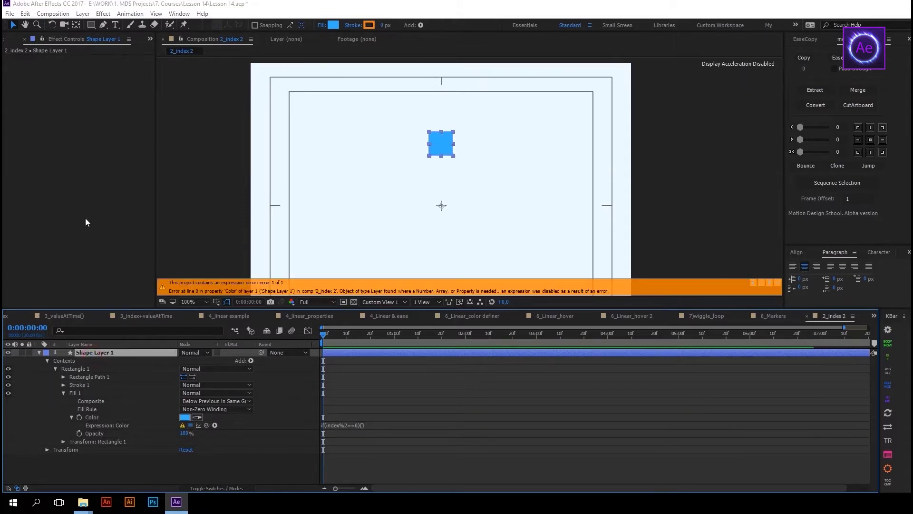
key(ctrl+space)
text(Color)
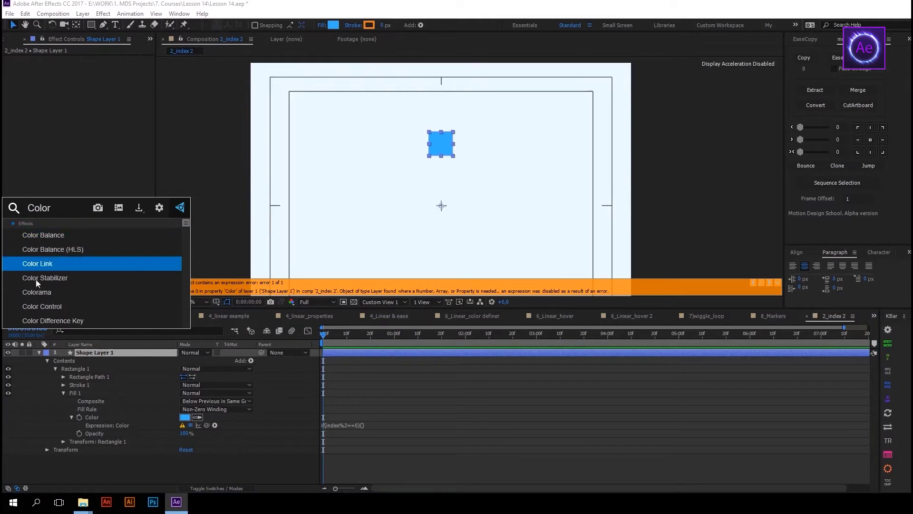
click(48, 307)
Set the Color Control effect's colour to purple.
click(91, 67)
click(429, 156)
drag(290, 175, 222, 151)
click(215, 173)
mouse_move(247, 204)
mouse_down()
mouse_move(257, 244)
mouse_move(252, 200)
mouse_up()
click(321, 170)
Complete the fill Color expression so even indexes return effect("Color Control")("Color") and else{value} covers the rest.
click(360, 423)
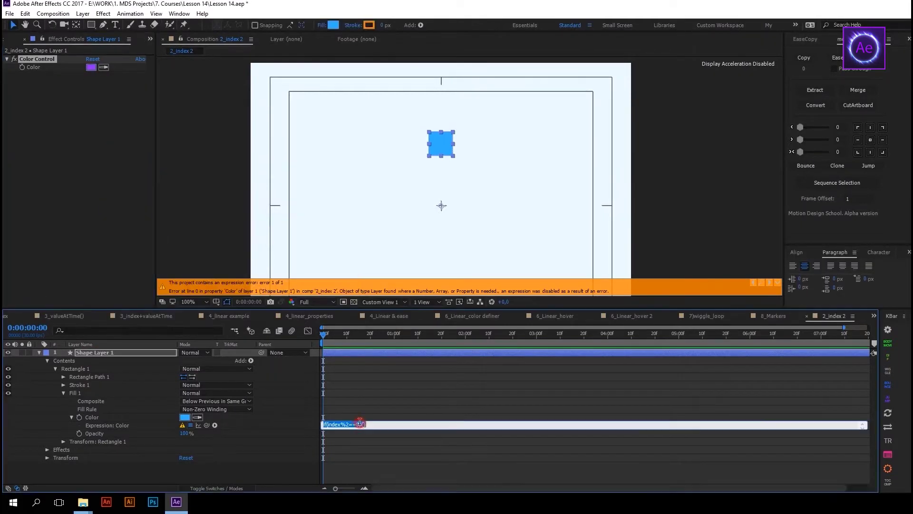
drag(206, 426, 47, 66)
key(End)
key(Return)
text(els)
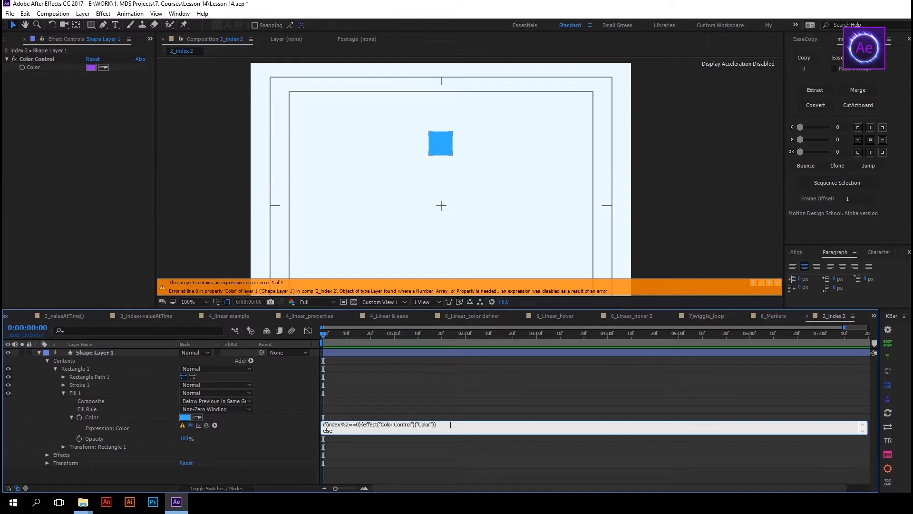
text({})
key(Left)
text(value)
Duplicate Shape Layer 1 twelve times to build a ring of squares in alternating colours.
click(117, 352)
key(ctrl+d)
key(ctrl+d)
key(ctrl+d)
key(ctrl+d)
key(ctrl+d)
key(ctrl+d)
key(ctrl+d)
key(ctrl+d)
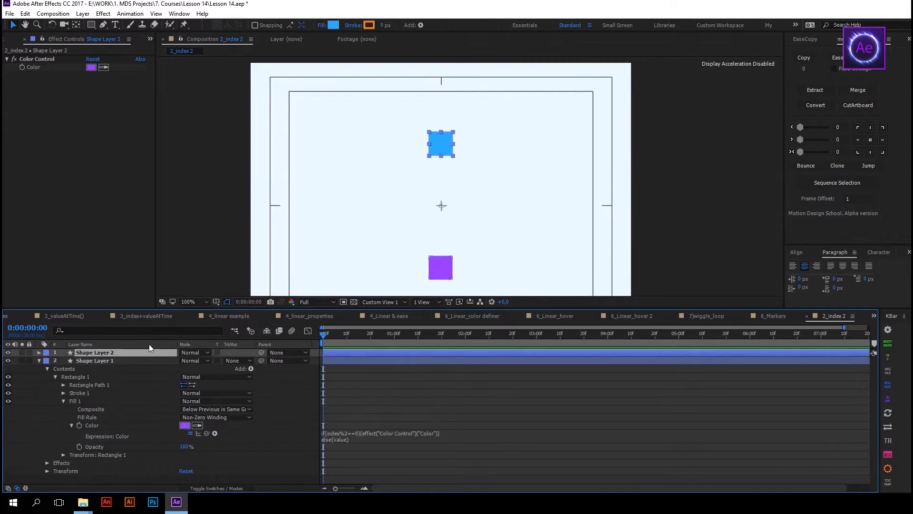
key(ctrl+d)
key(ctrl+d)
key(ctrl+d)
key(ctrl+d)
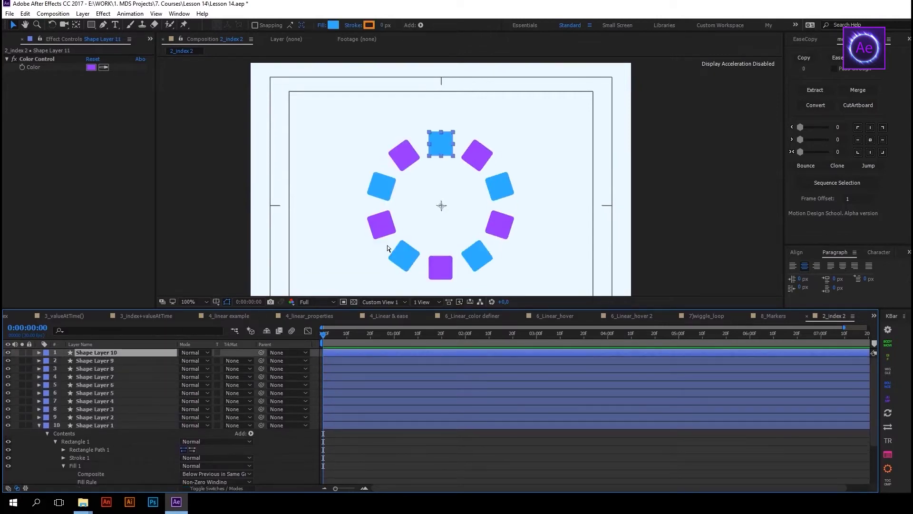
click(530, 126)
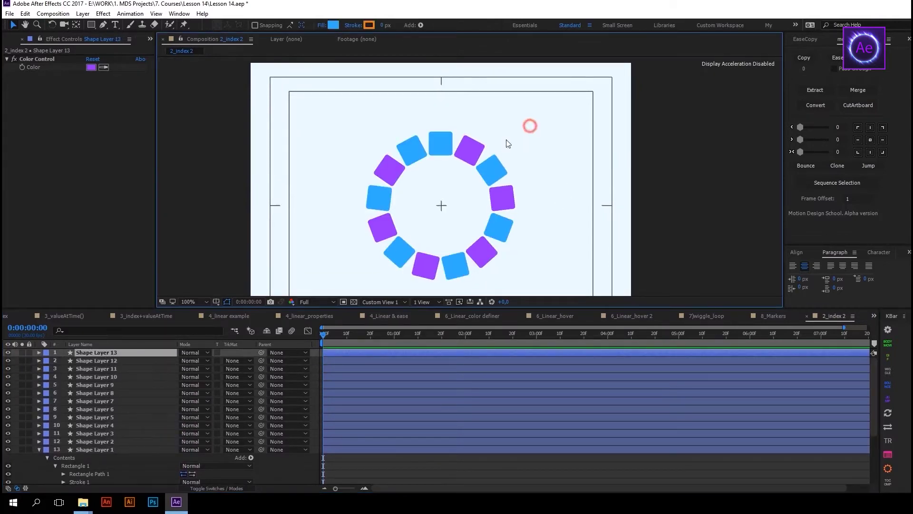
Delete Shape Layers 2 to 13, keeping only Shape Layer 1.
click(112, 441)
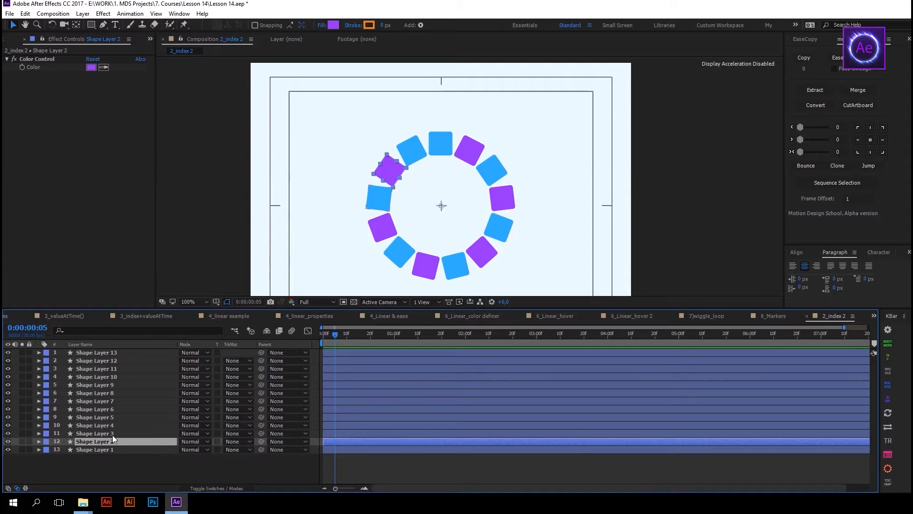
shift+click(111, 354)
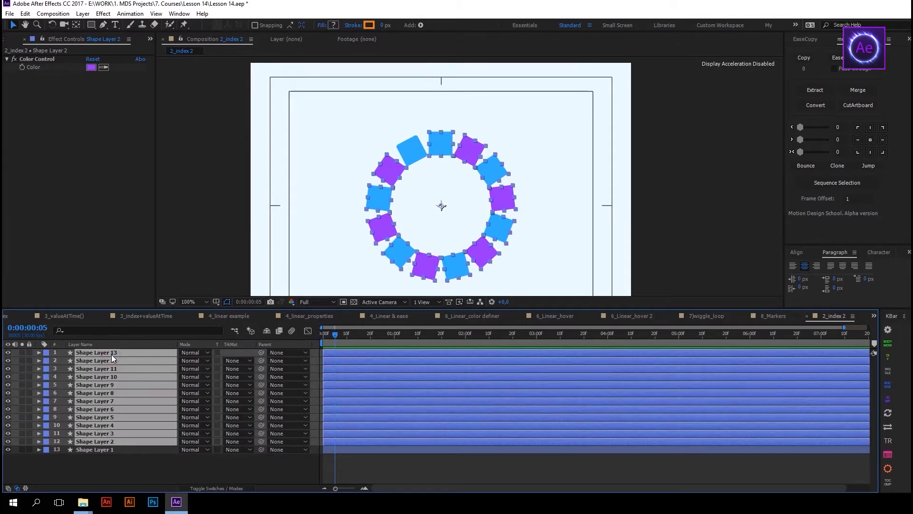
key(Delete)
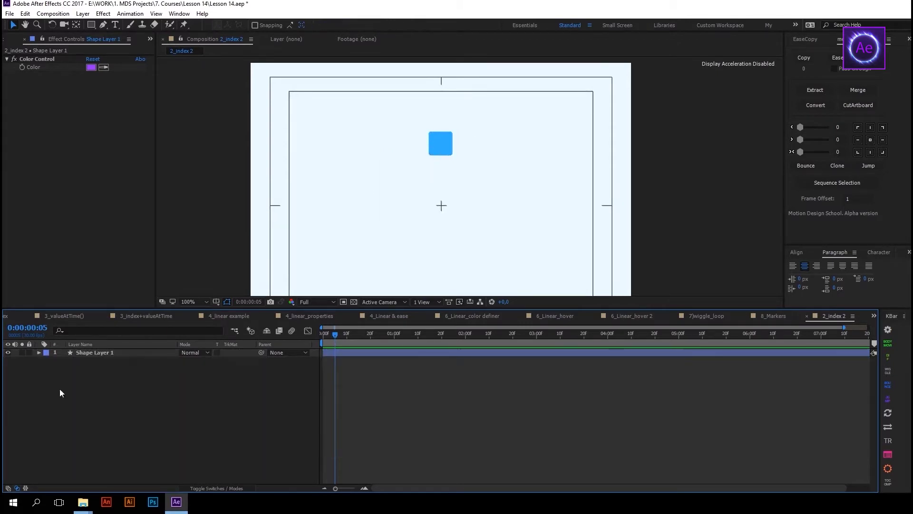
Reveal the Rotation property under Transform: Rectangle 1 of Shape Layer 1.
click(39, 353)
click(39, 353)
click(61, 367)
click(56, 369)
click(83, 400)
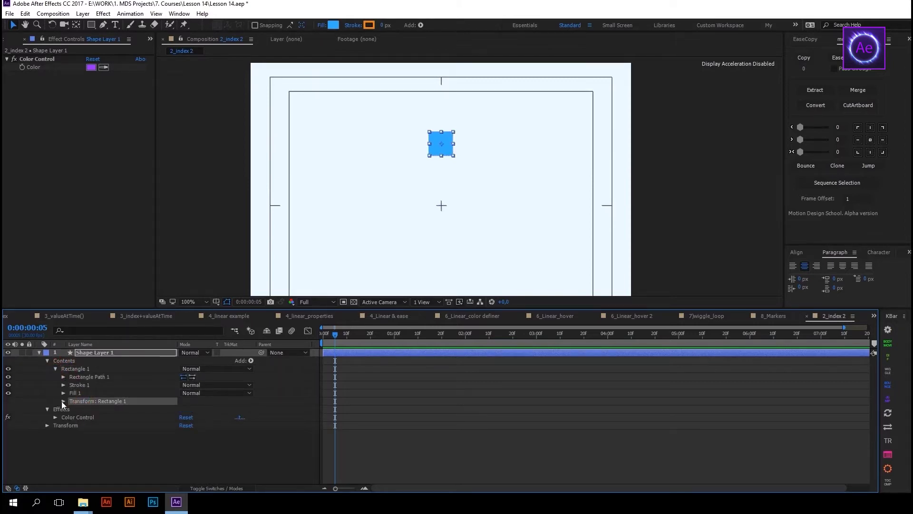
click(64, 402)
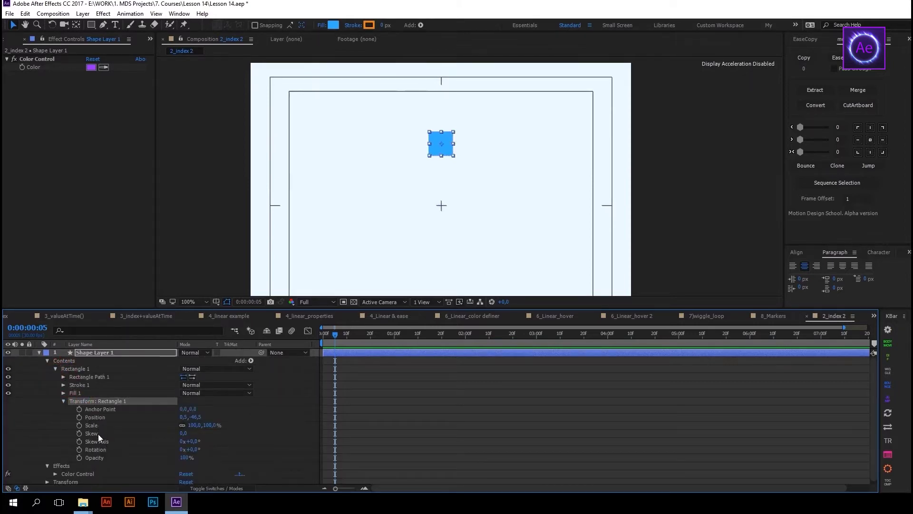
click(95, 449)
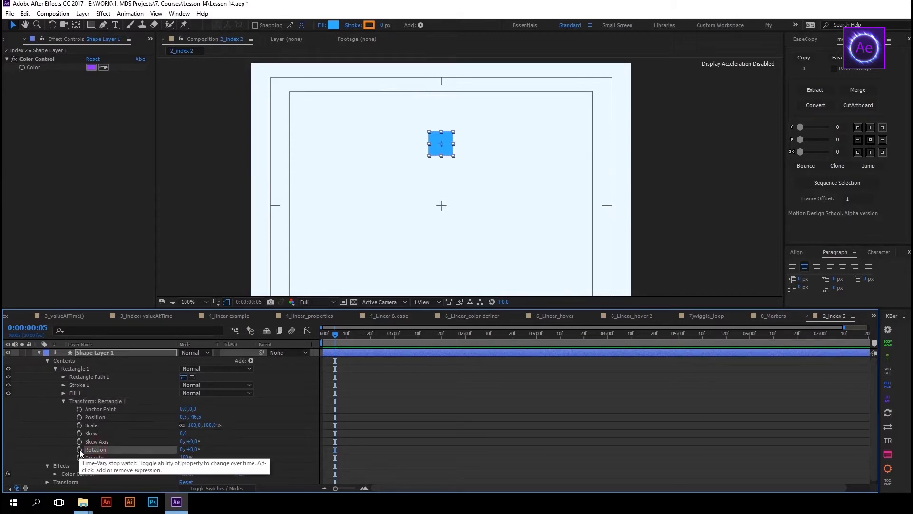
Add an expression to Rectangle 1's Rotation that negates the layer's own rotation: -transform.rotation.
alt+click(80, 450)
click(208, 457)
scroll(207, 457, down, 3)
drag(207, 407, 93, 472)
click(325, 404)
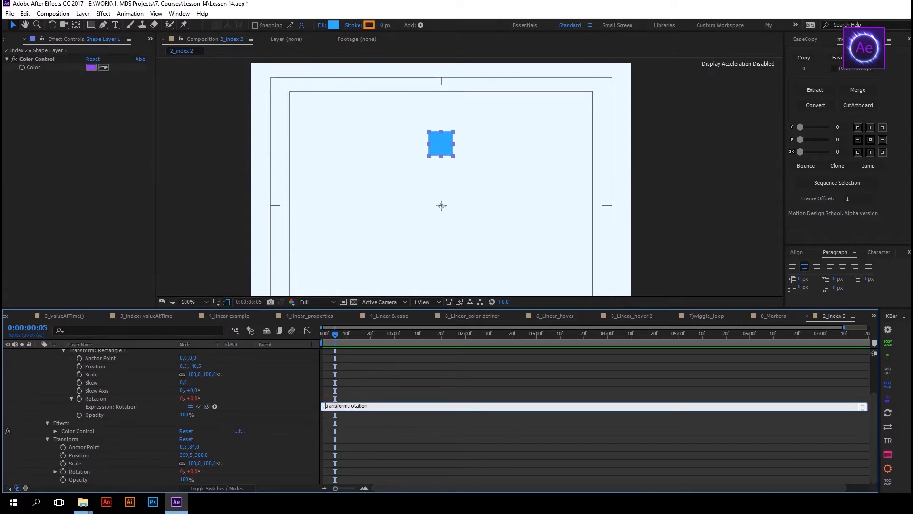
click(419, 384)
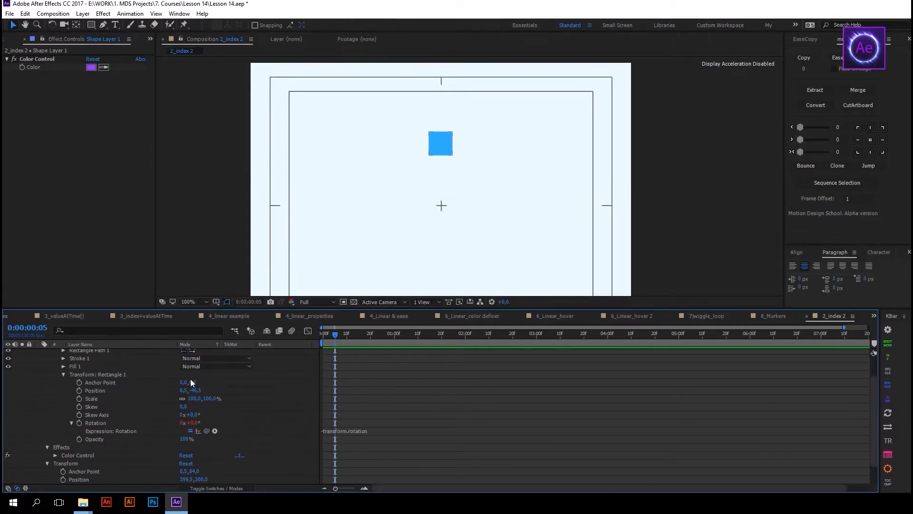
Collapse Shape Layer 1's properties and duplicate the layer eleven times.
scroll(101, 362, up, 3)
click(102, 353)
click(38, 352)
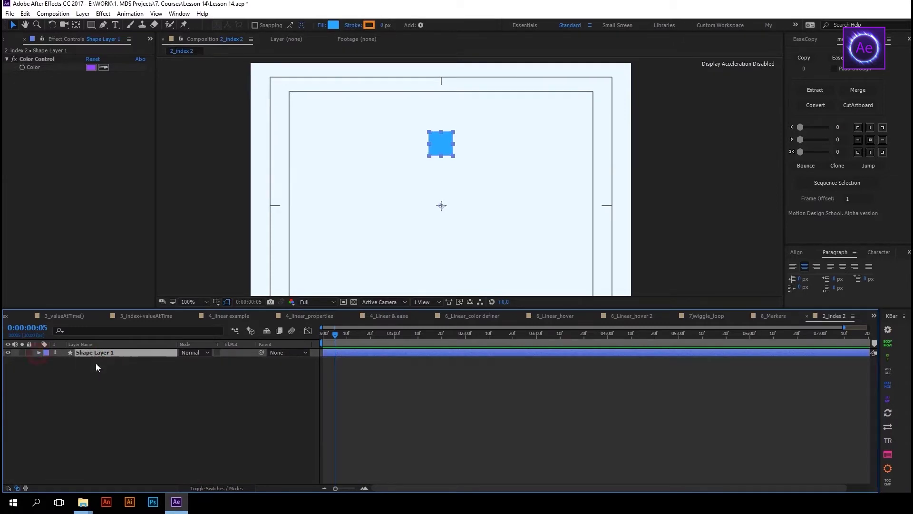
key(ctrl+d)
key(ctrl+d)
key(ctrl+d)
key(ctrl+d)
key(ctrl+d)
key(ctrl+d)
key(ctrl+d)
key(ctrl+d)
key(ctrl+d)
key(ctrl+d)
key(ctrl+d)
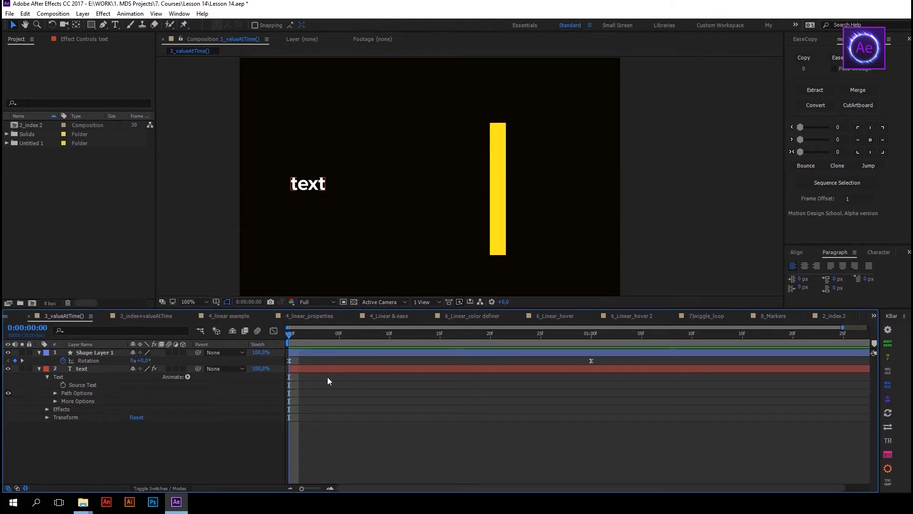
In the 3_valueAtTime() composition, link the text layer's Source Text to Shape Layer 1's Rotation and check it at frame 16.
key(space)
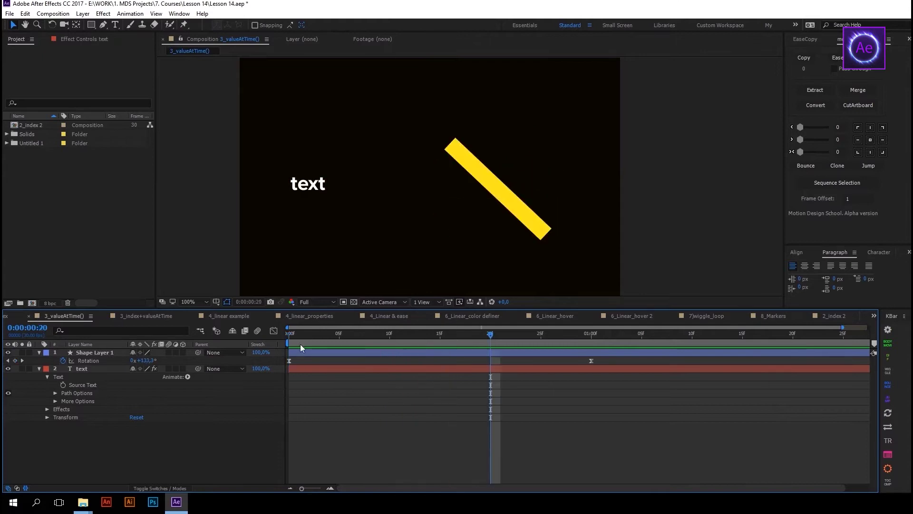
key(space)
click(60, 383)
alt+click(62, 385)
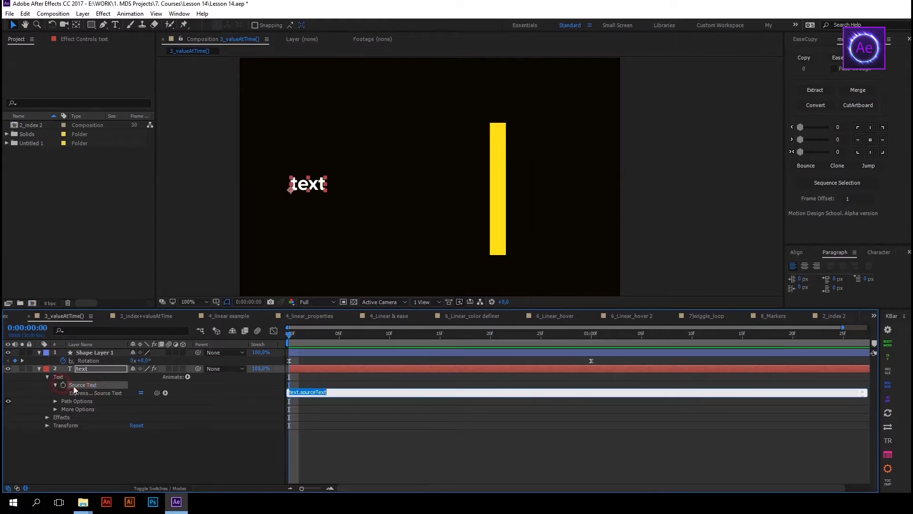
drag(157, 392, 91, 360)
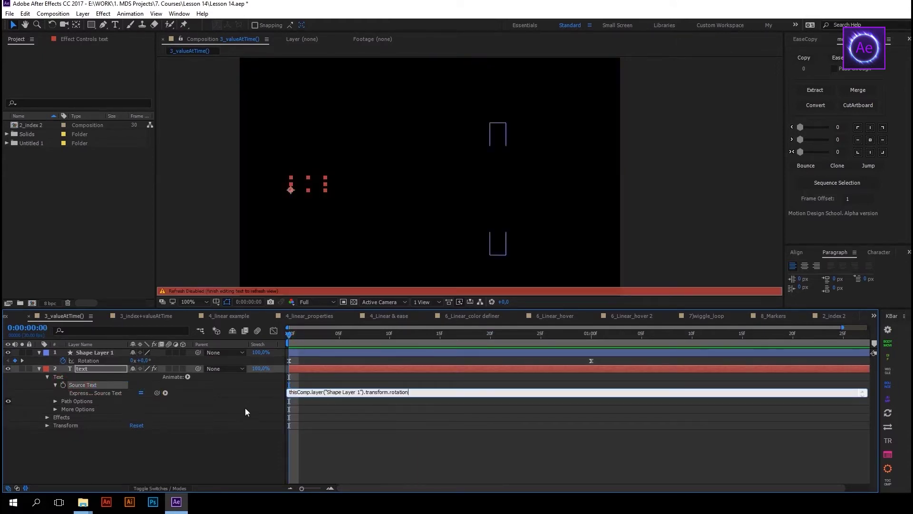
click(247, 402)
drag(288, 337, 453, 321)
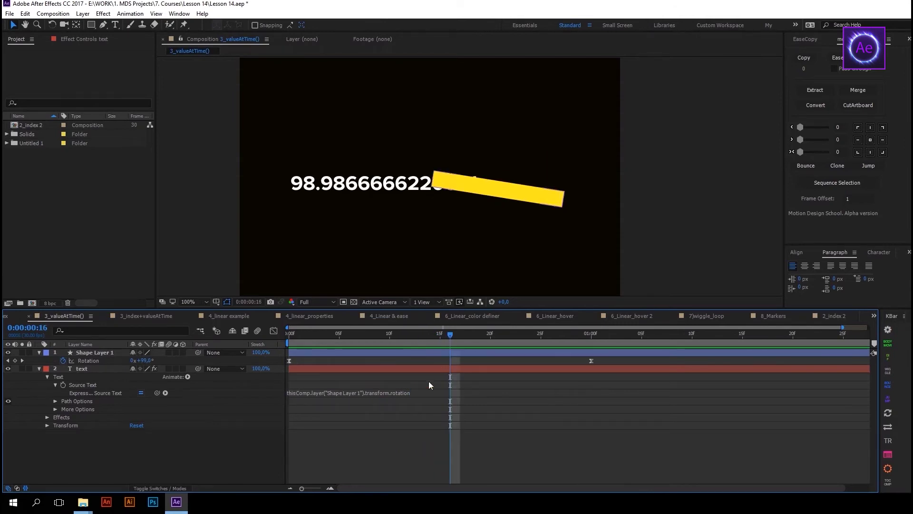
Append .valueAtTime(1) to the text layer's Source Text expression.
click(418, 392)
click(418, 392)
text(.valueAtTime())
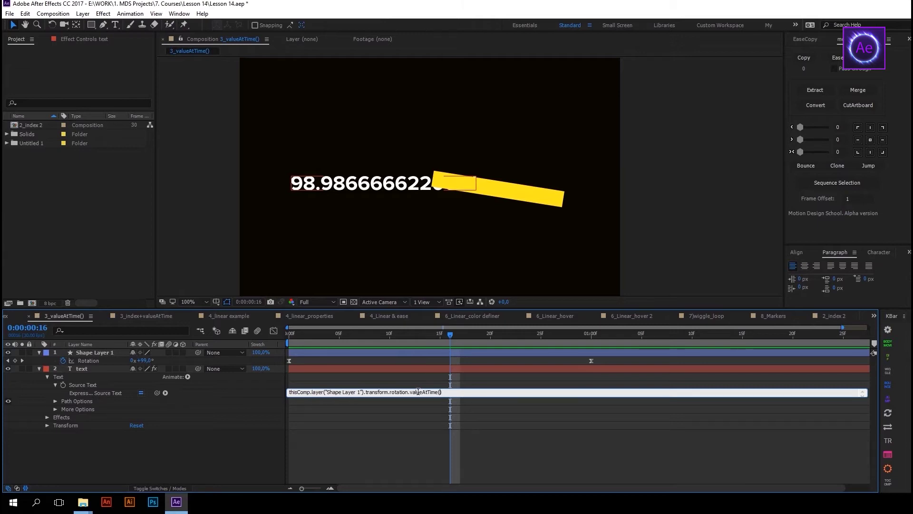
text(1)
click(549, 369)
Go to the one-second mark and move Shape Layer 1's second Rotation keyframe about five frames past it.
drag(444, 335, 588, 340)
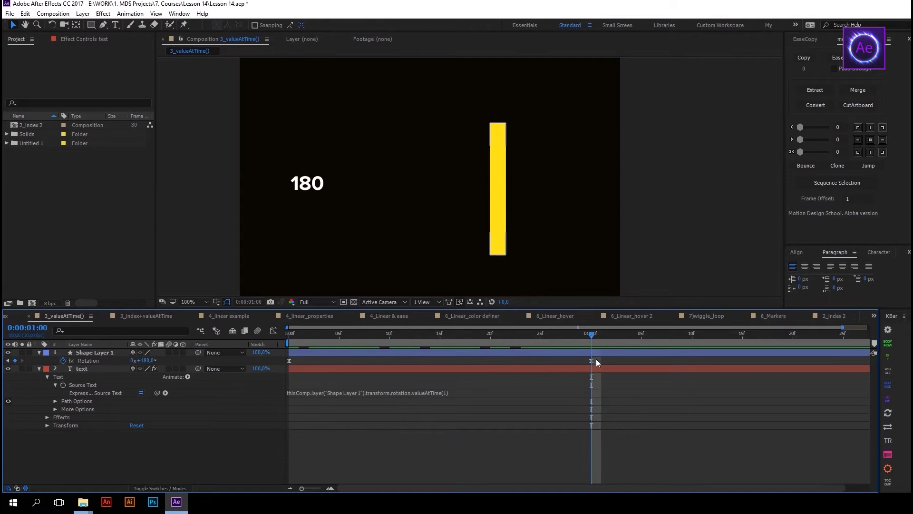
click(591, 361)
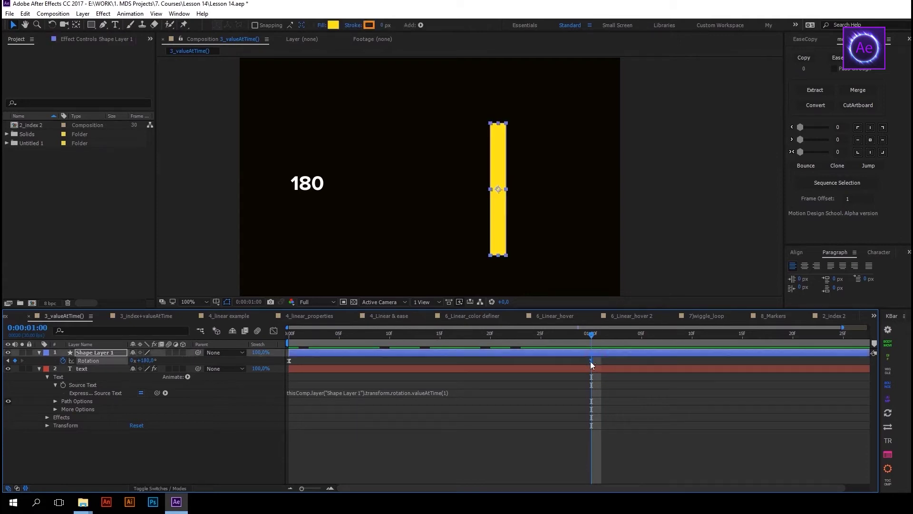
drag(592, 361, 639, 364)
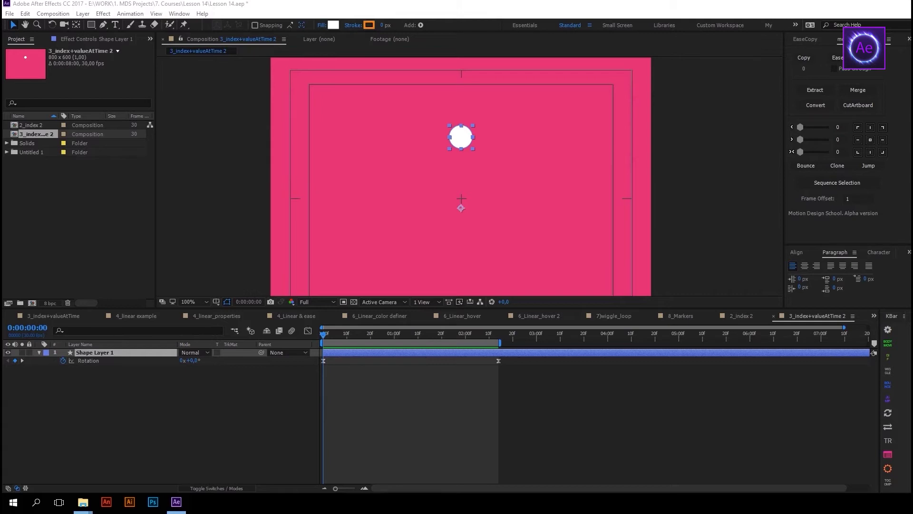
In 3_index+valueAtTime 2, preview the circle's rotation, then duplicate Shape Layer 1 and reveal the copy's Rotation.
key(space)
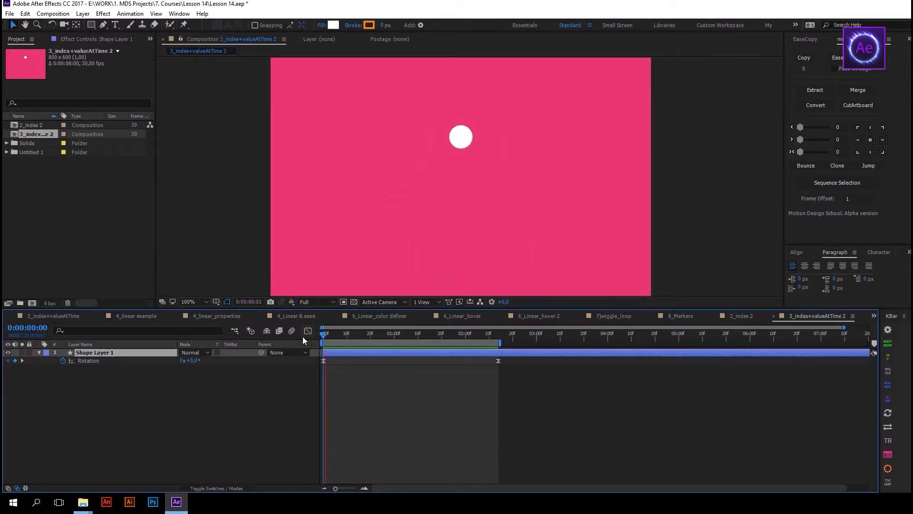
click(140, 353)
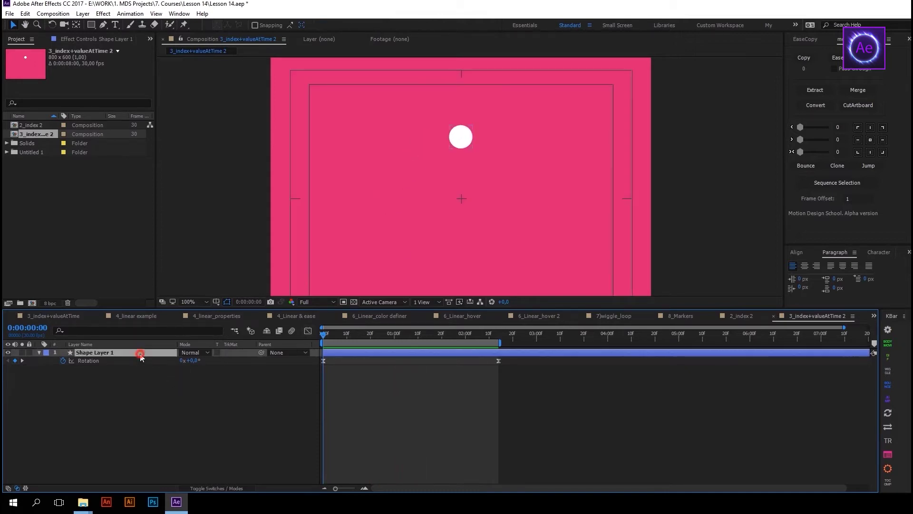
key(ctrl+d)
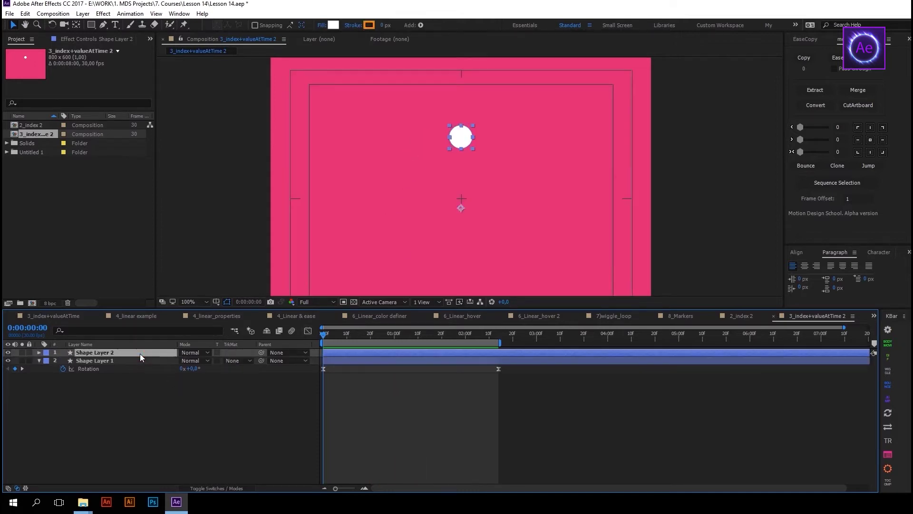
key(r)
Add a Rotation expression to Shape Layer 1 with the condition if(index>1) that returns Shape Layer 2's Rotation.
click(112, 368)
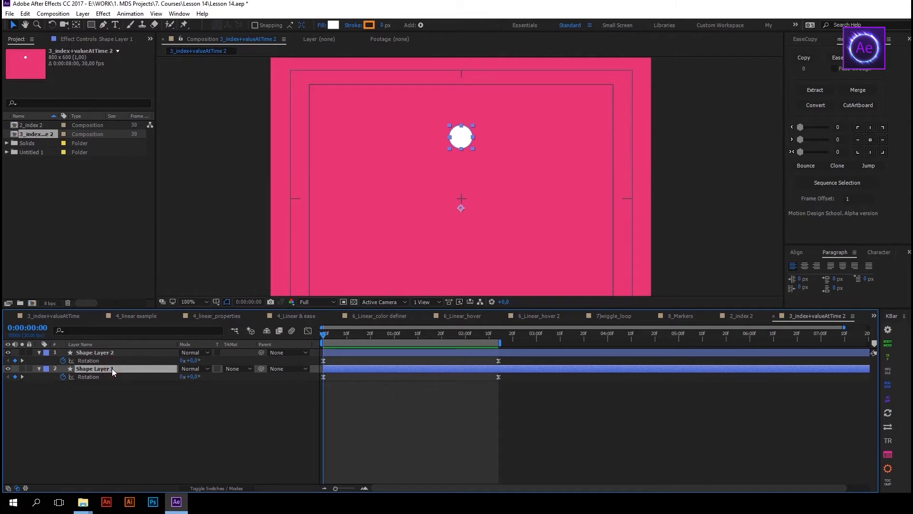
alt+click(64, 377)
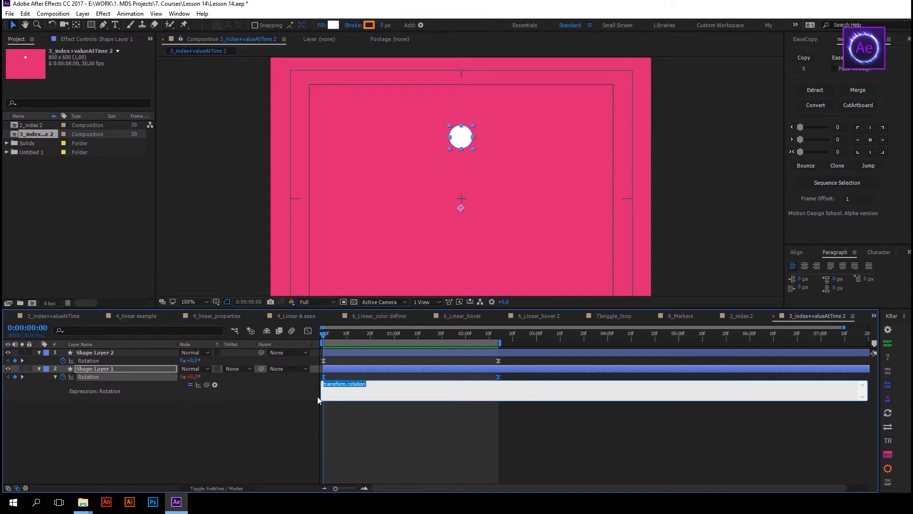
text(if())
text(index>1)
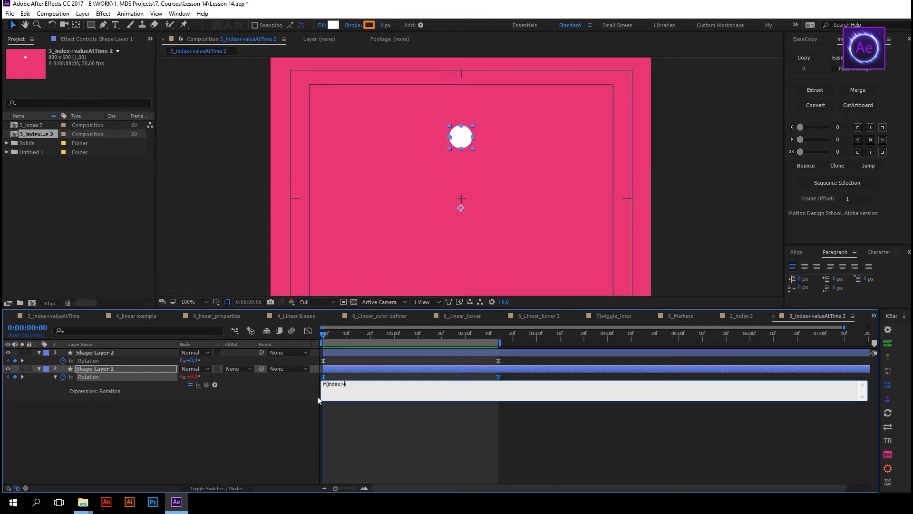
text({})
key(Left)
drag(207, 385, 93, 362)
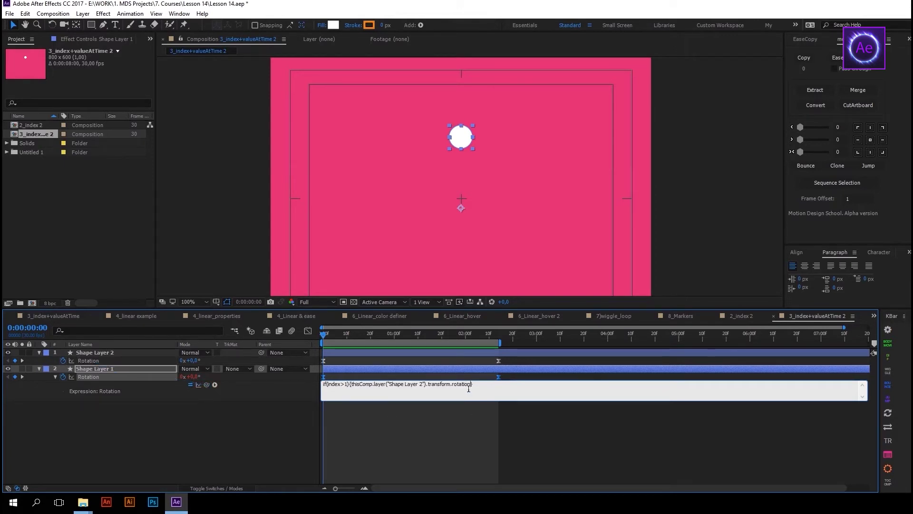
Replace the "Shape Layer 2" reference in the expression with index-1 and append .valueAtTime(time-0.05) to the rotation.
drag(389, 383, 424, 385)
key(BackSpace)
text(index-1)
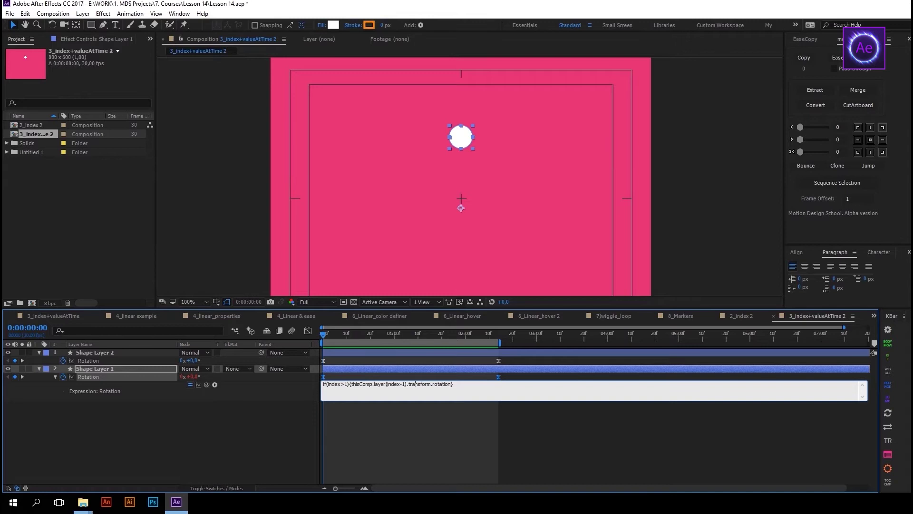
text(.valueAtTime(t)
text(ime-0.05)
Add the branch else{value} on a new line of Shape Layer 1's Rotation expression.
click(517, 386)
key(Return)
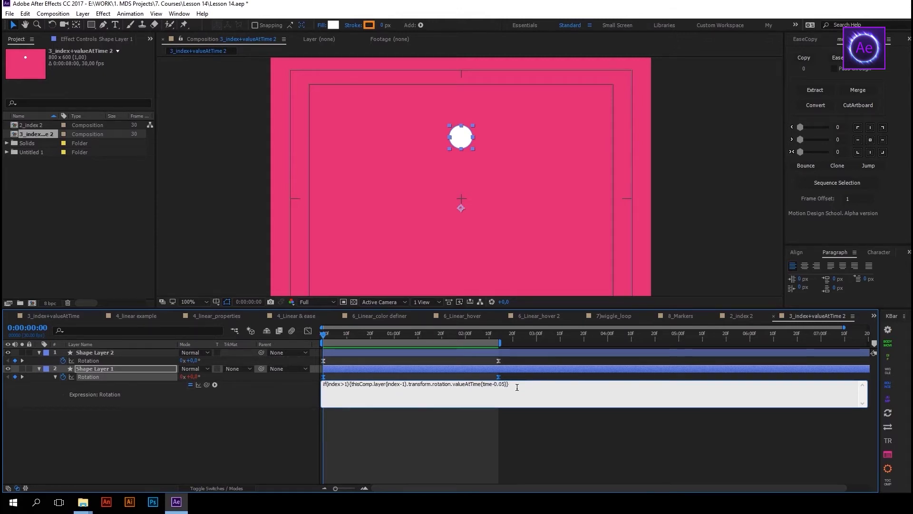
text(else{value)
Delete Shape Layer 2, duplicate Shape Layer 1 four times and preview the trailing circles.
click(347, 354)
key(Delete)
click(347, 353)
key(ctrl+d)
key(ctrl+d)
key(ctrl+d)
key(ctrl+d)
key(space)
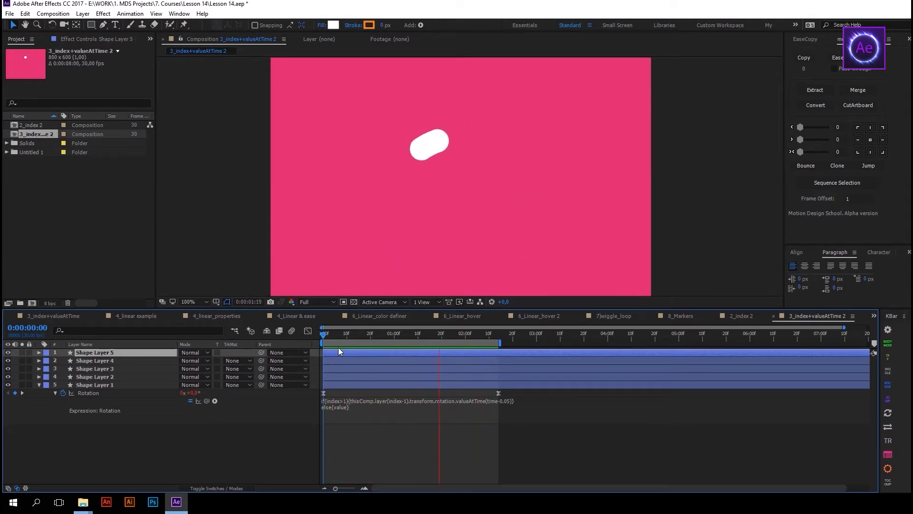
key(space)
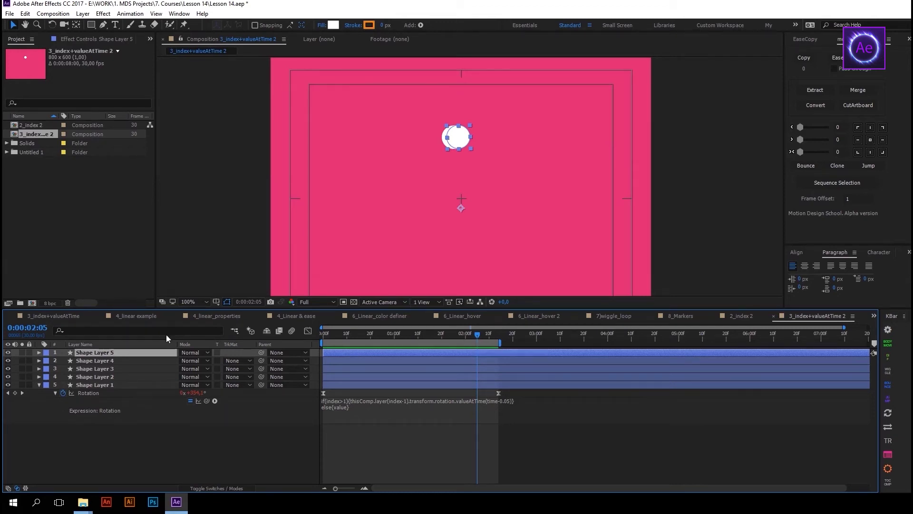
Delete the four duplicates, Shape Layer 2 to Shape Layer 5, keeping only Shape Layer 1.
click(127, 373)
shift+click(121, 355)
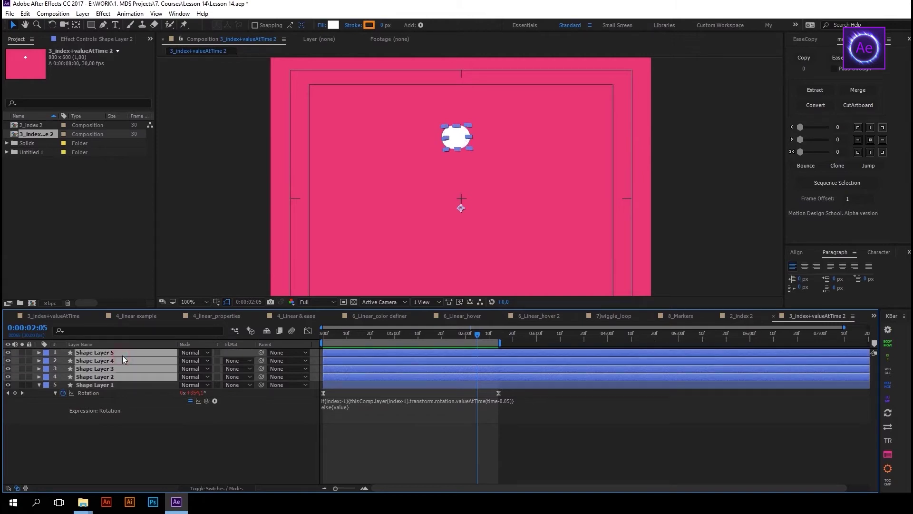
key(Delete)
Reveal the transform properties of Ellipse 1 inside Shape Layer 1's contents and select its Scale.
click(39, 352)
click(39, 352)
click(46, 368)
click(46, 361)
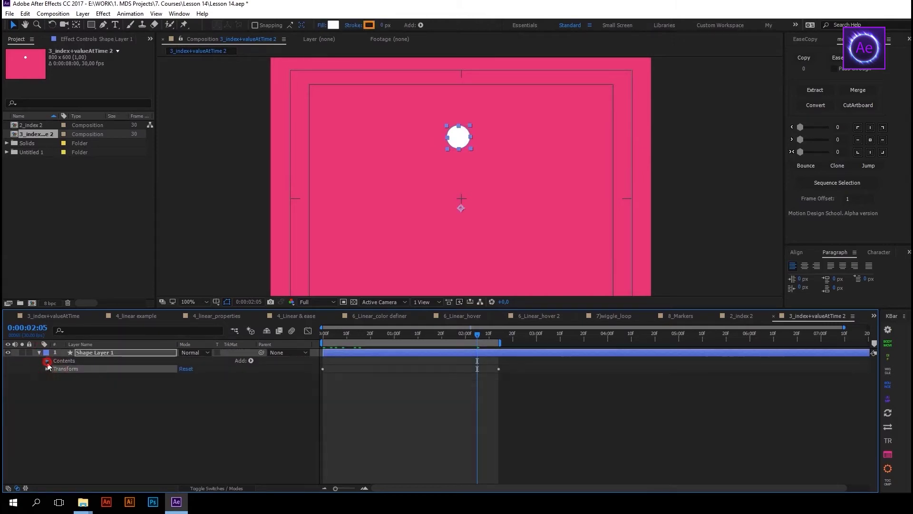
click(55, 369)
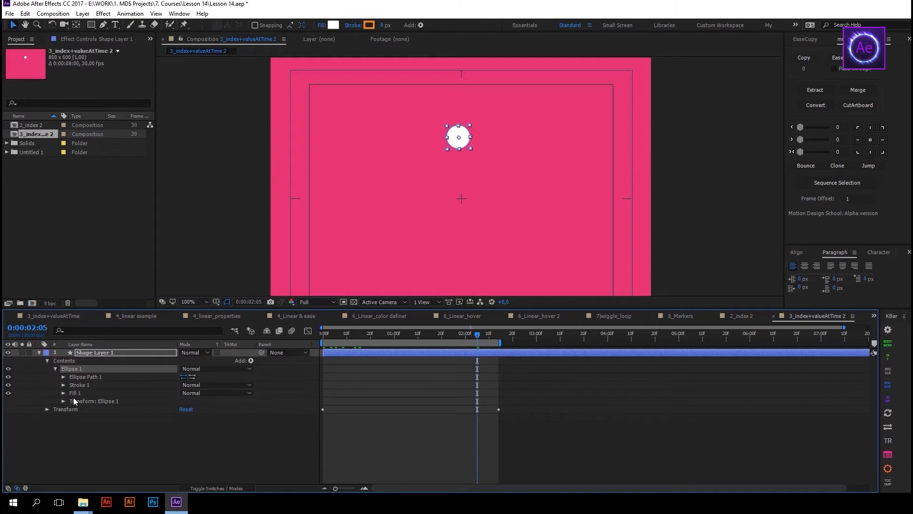
click(75, 401)
click(64, 401)
click(98, 426)
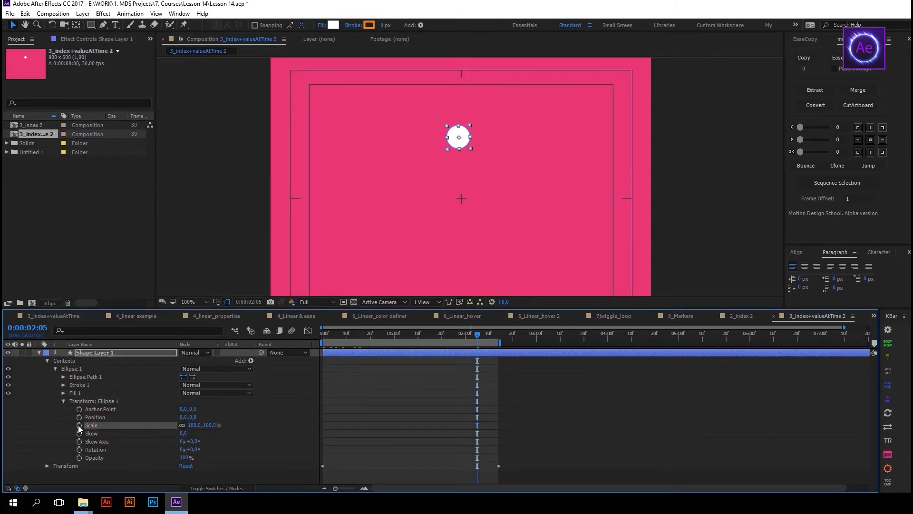
Add a Scale expression to Ellipse 1 returning content("Ellipse 1").transform.scale if(index>1), with the branch else{value} on a second line.
alt+click(78, 425)
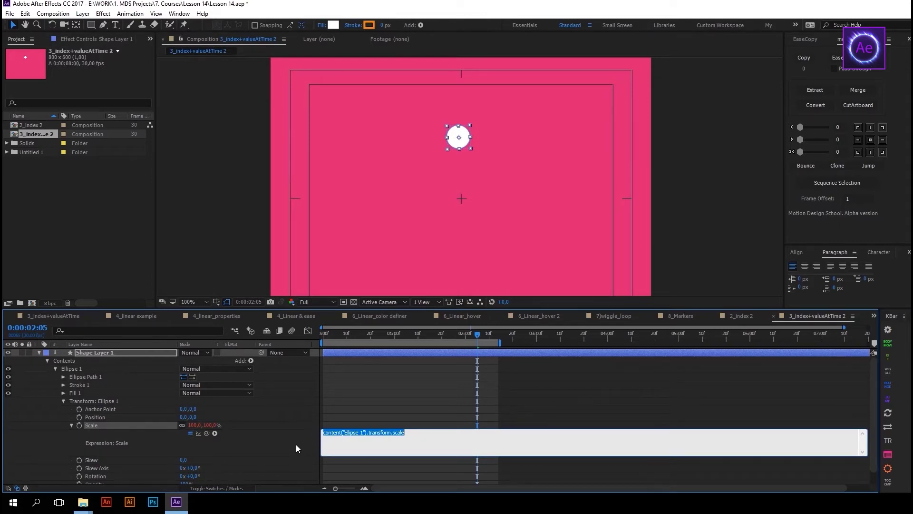
text(if(index))
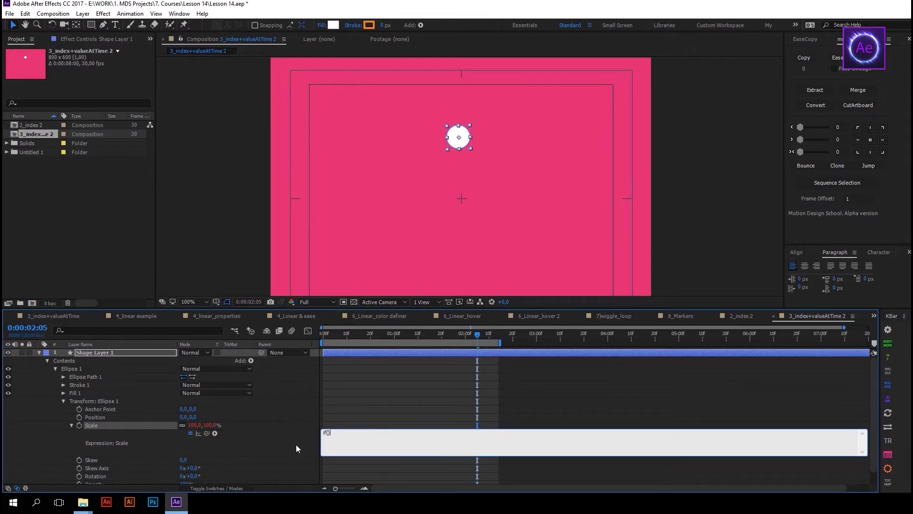
text(>1)
key(Right)
text({} )
text(else{value})
drag(207, 434, 99, 424)
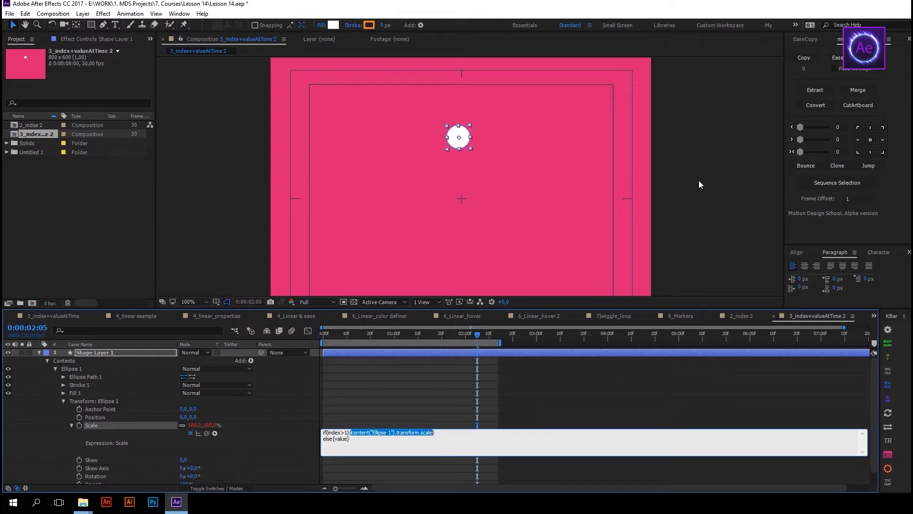
Prefix the ellipse reference in the Scale expression with thisComp.layer(index-1). and multiply the scale by 0.8.
key(Right)
text(thisComp)
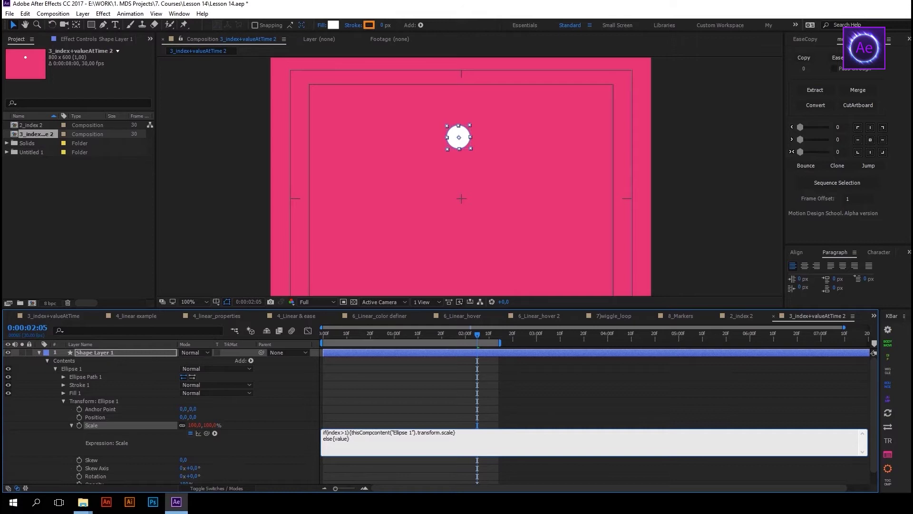
text(.)
text(layer().)
text(index-1)
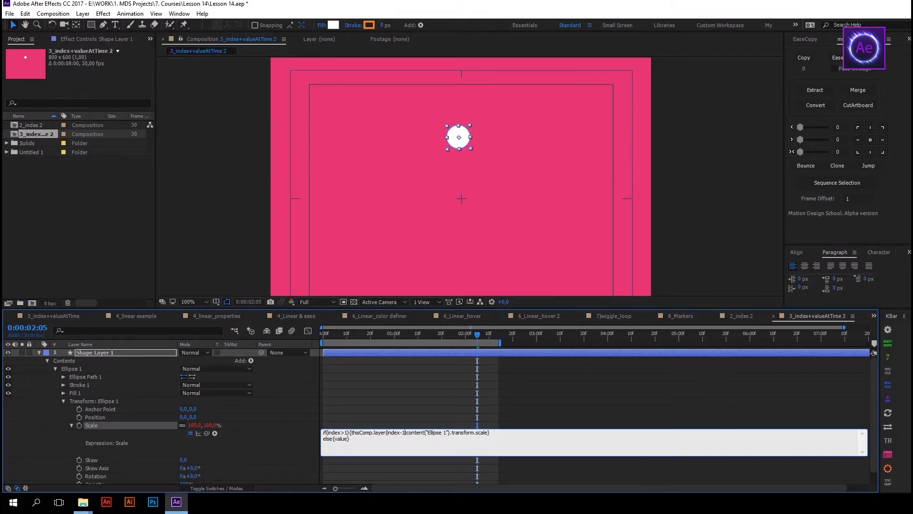
text().)
text(*0.8)
click(339, 361)
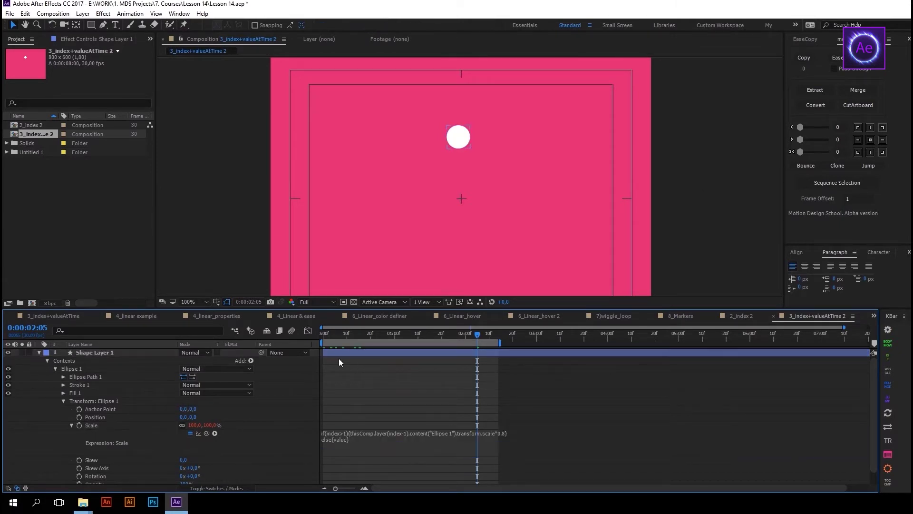
Collapse Shape Layer 1, duplicate it four times and preview the shrinking trail of circles.
click(23, 353)
click(38, 352)
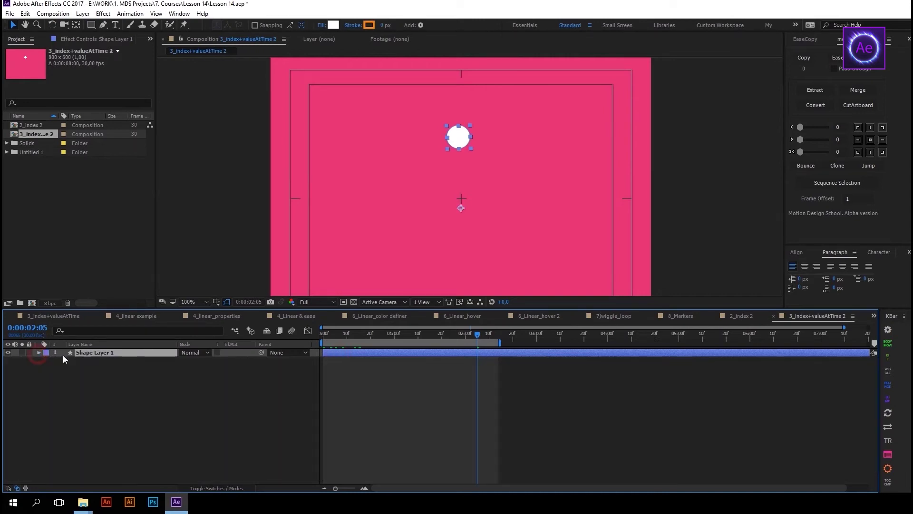
key(ctrl+d)
key(ctrl+d)
key(ctrl+d)
key(ctrl+d)
key(space)
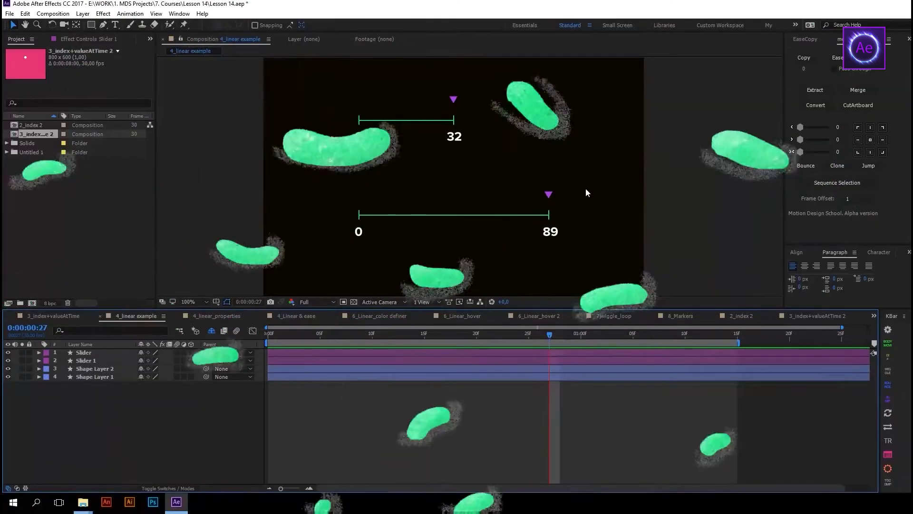
Preview the sliders in the 4_linear example composition and the squares in 4_linear_properties.
key(space)
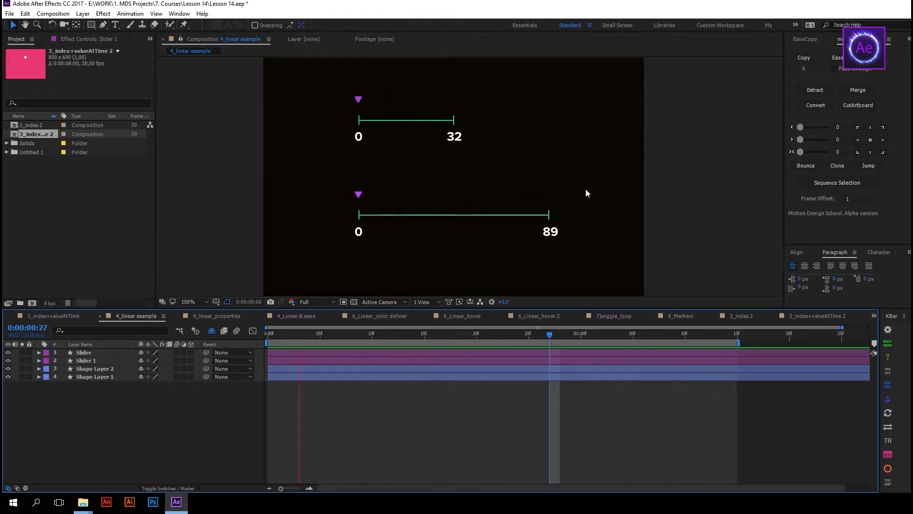
drag(548, 195, 573, 180)
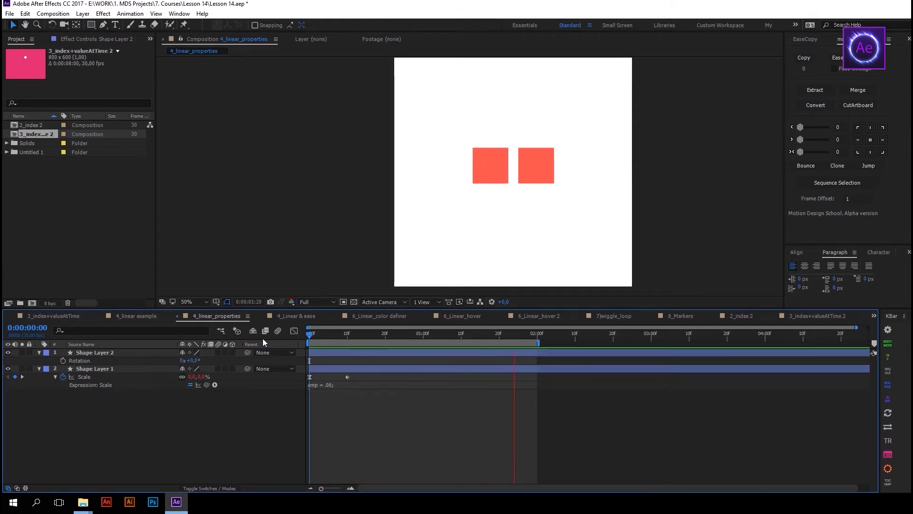
key(space)
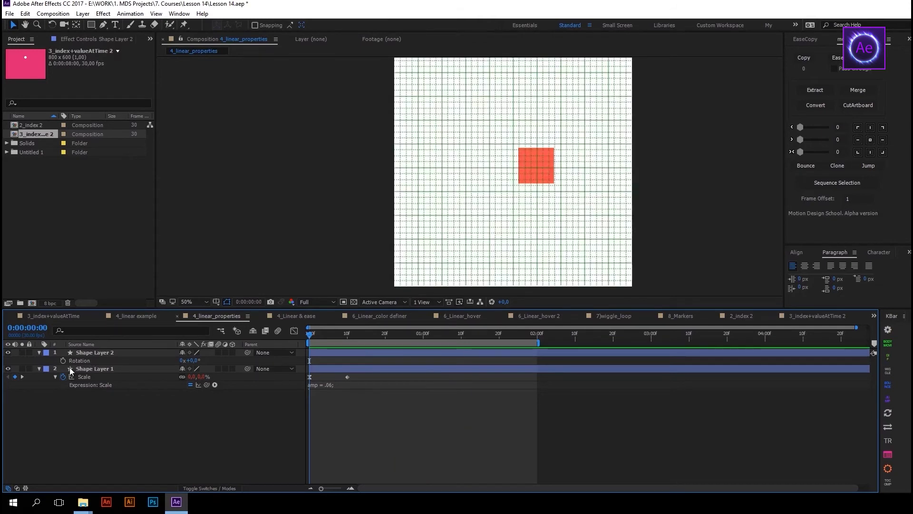
Add a Rotation expression to Shape Layer 2 that stores Shape Layer 1's scale[0] in the variable s.
click(72, 361)
alt+click(63, 360)
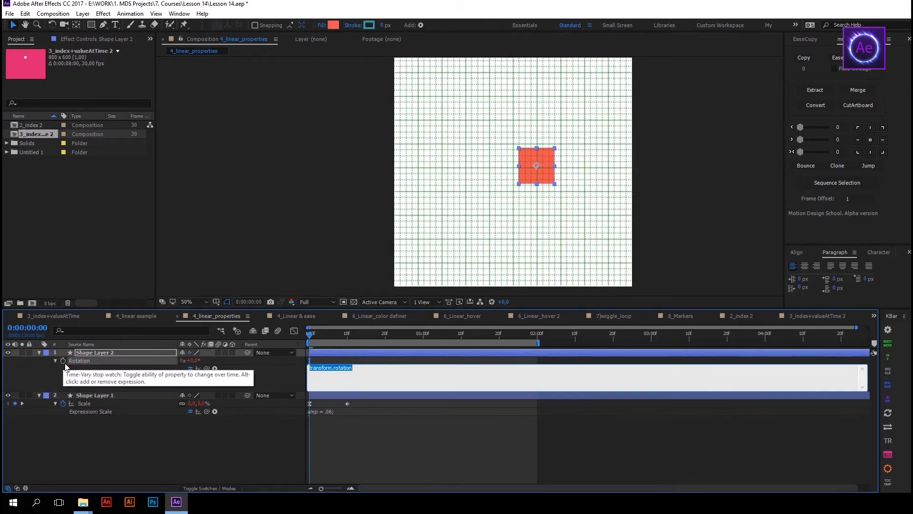
text(s=)
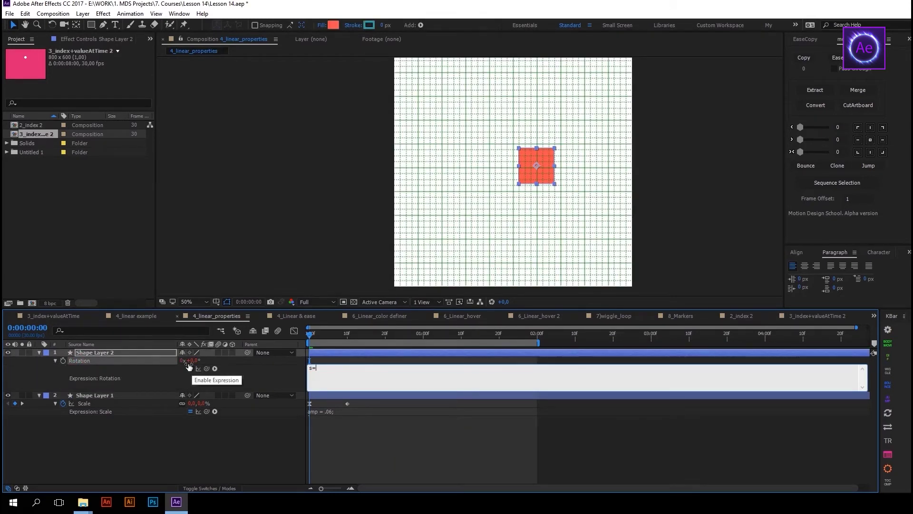
drag(208, 368, 88, 407)
text([])
text(0)
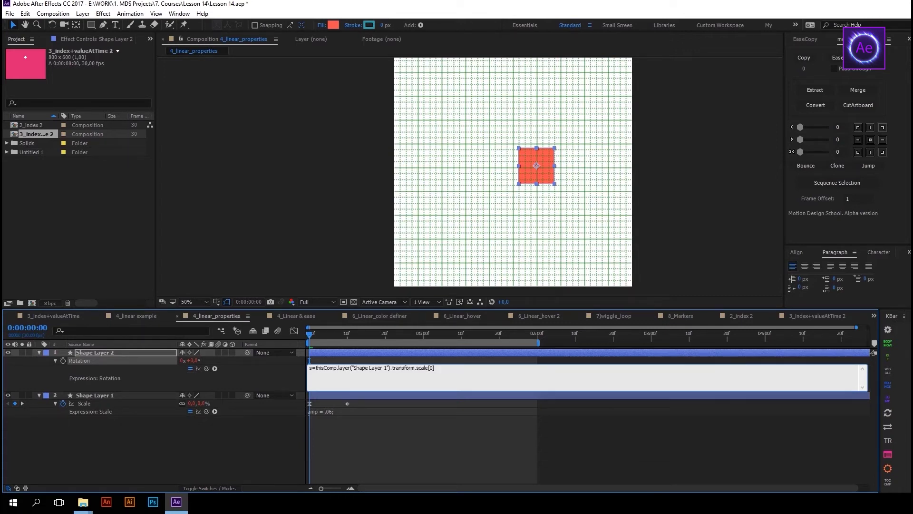
Add a linear() line to the Rotation expression that maps s to a rotation from 0 to 180, and preview it.
text(;)
key(Return)
text(linea)
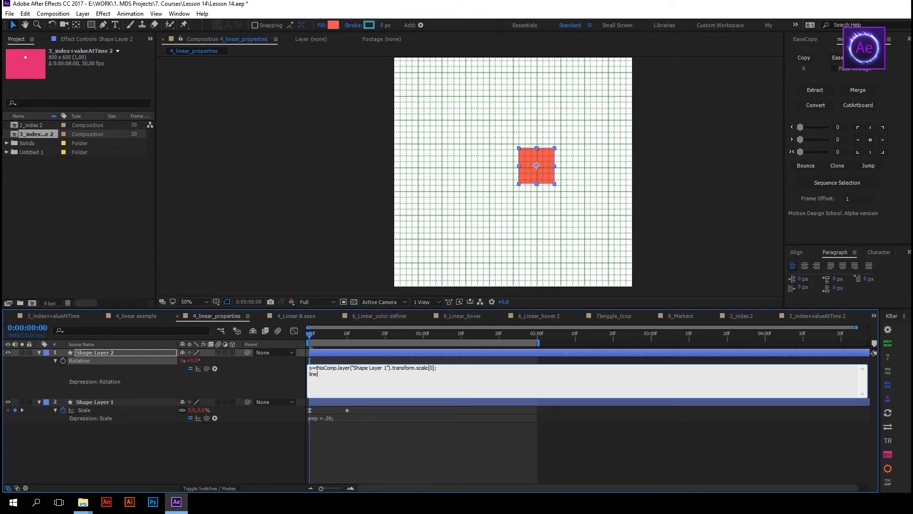
text(r(s)
text(20,0,180)
click(267, 386)
key(space)
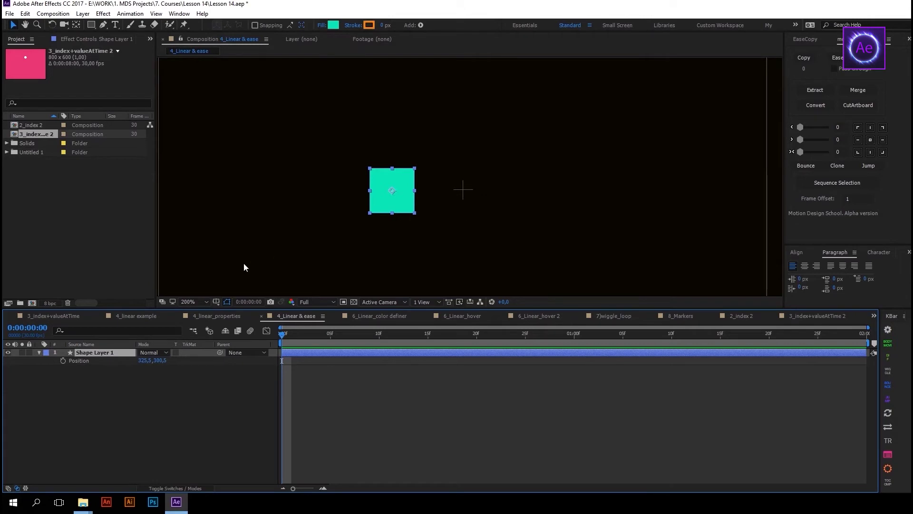
Separate the Position dimensions of Shape Layer 1 in the 4_Linear & ease composition.
click(83, 362)
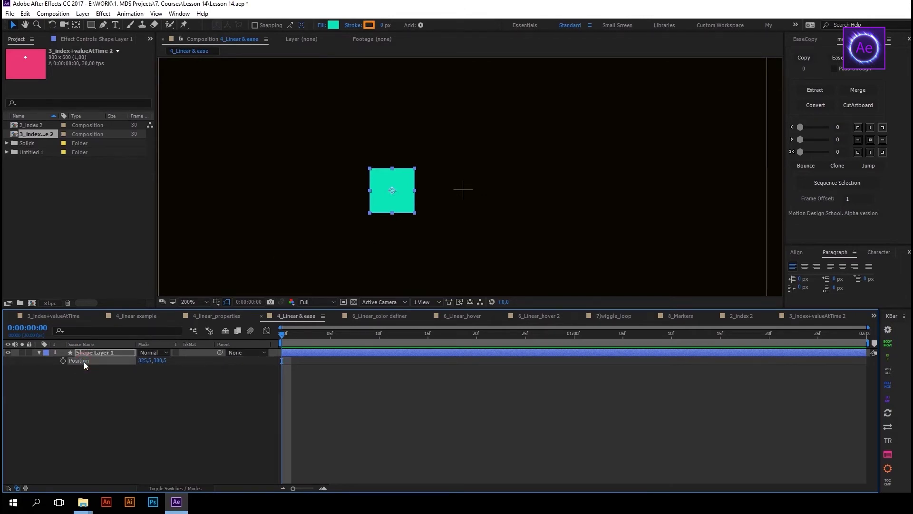
right_click(84, 362)
click(105, 379)
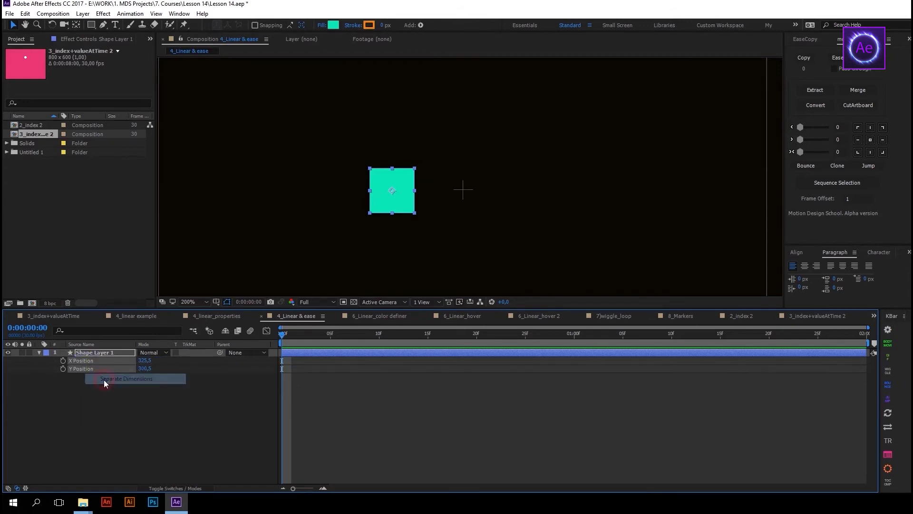
click(49, 364)
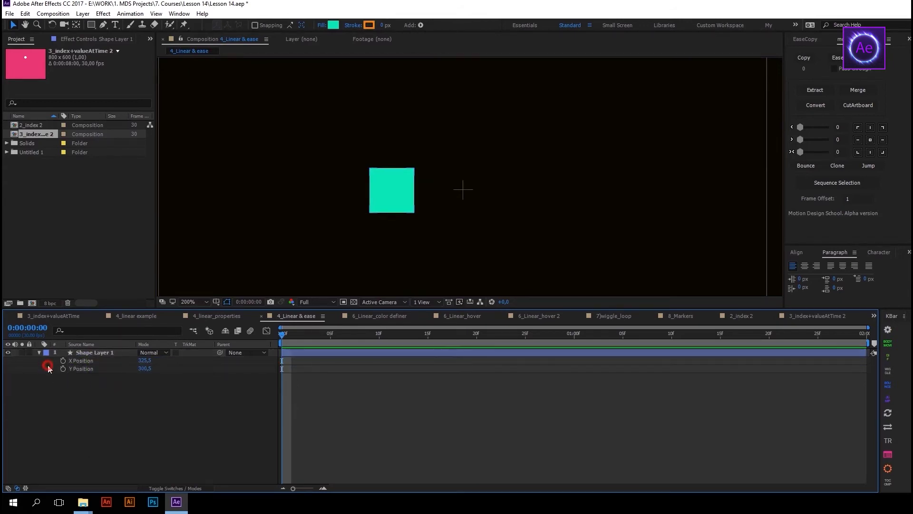
Add the expression linear(time,1,1.5,325.5,500) to Shape Layer 1's X Position and preview the movement.
click(79, 361)
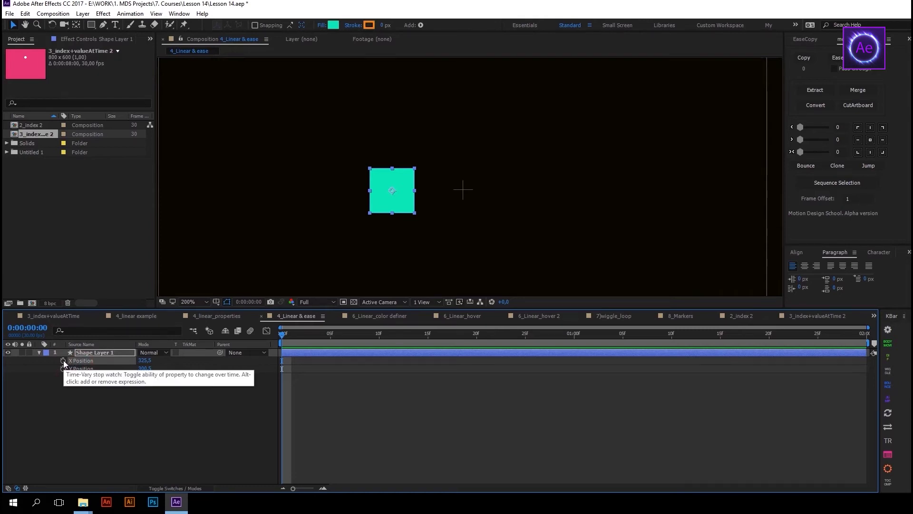
alt+click(63, 361)
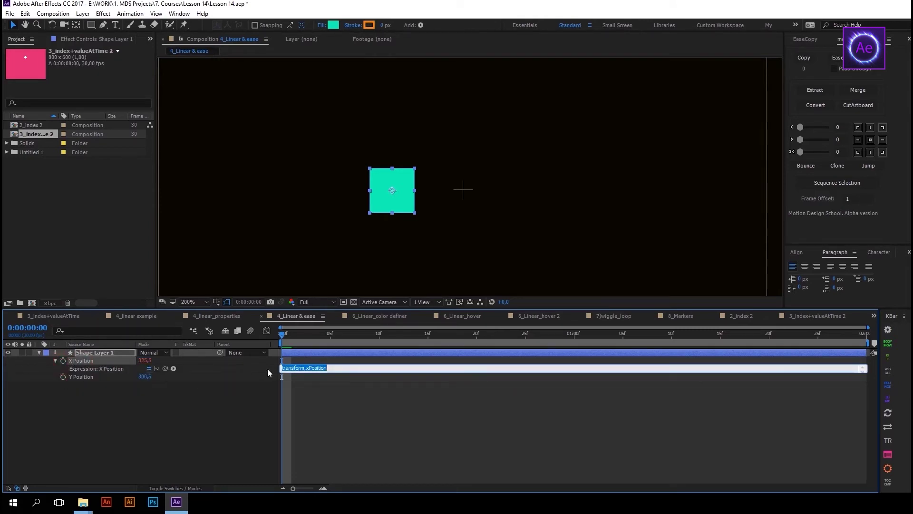
text(linea)
text(r)
text(())
text(ti)
text(me,)
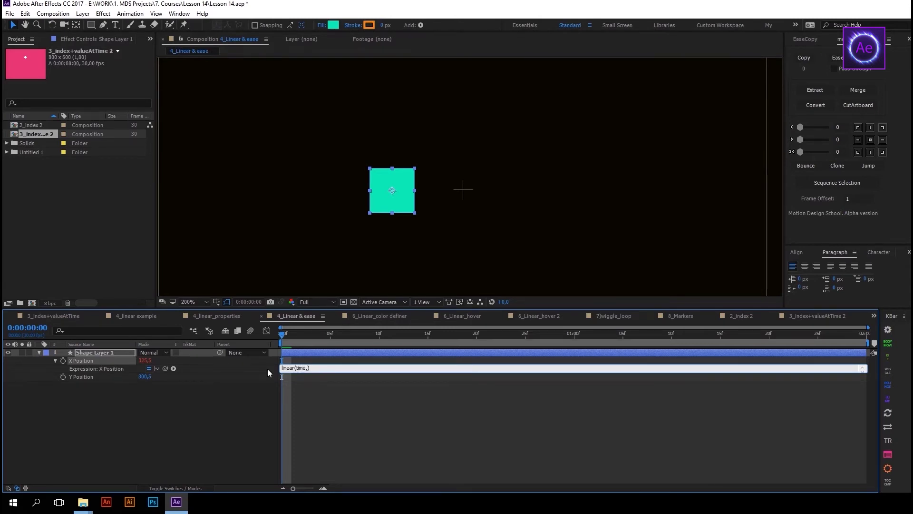
text( 1, 1.5,)
text(325.5,500)
click(552, 376)
key(space)
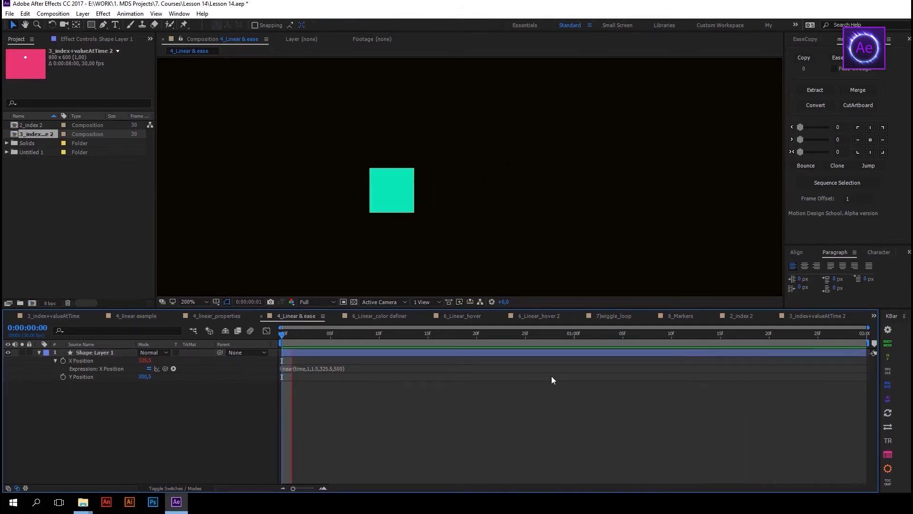
Replace linear with ease in the X Position expression and preview the movement again.
drag(330, 337, 340, 335)
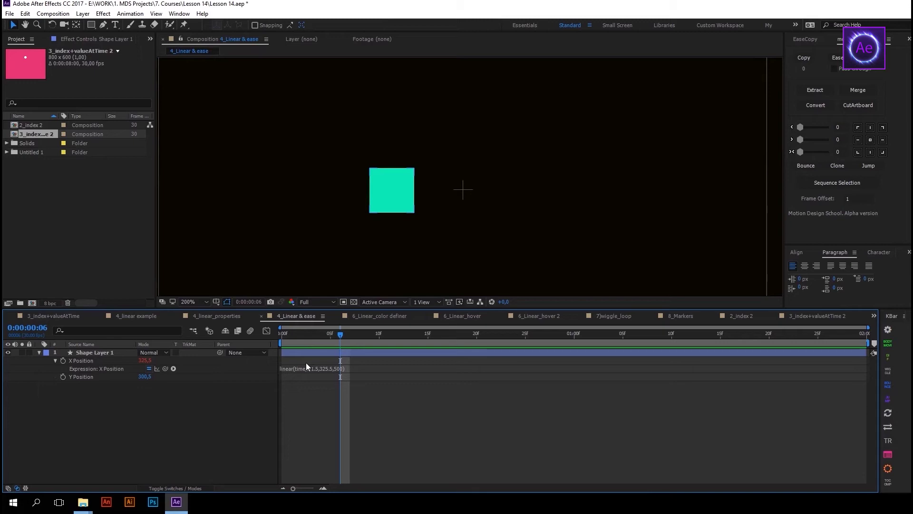
click(295, 367)
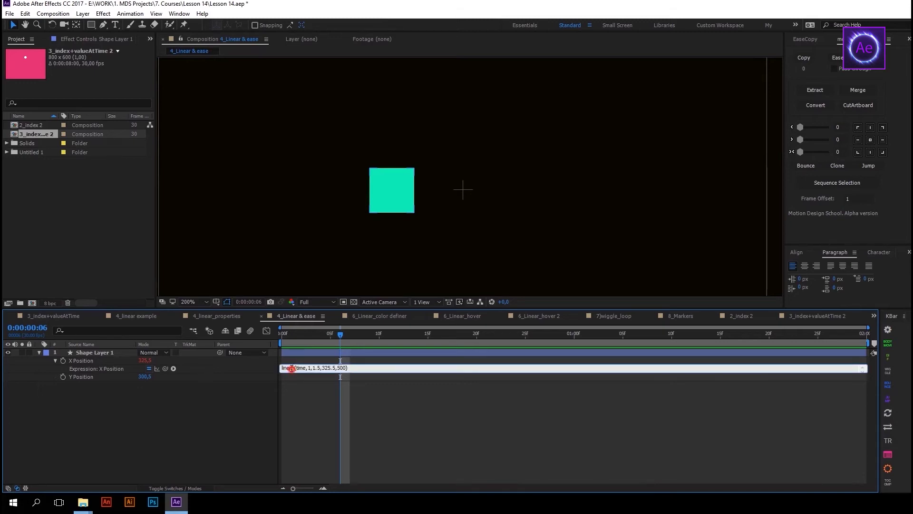
double_click(289, 367)
text(ease)
click(214, 398)
key(space)
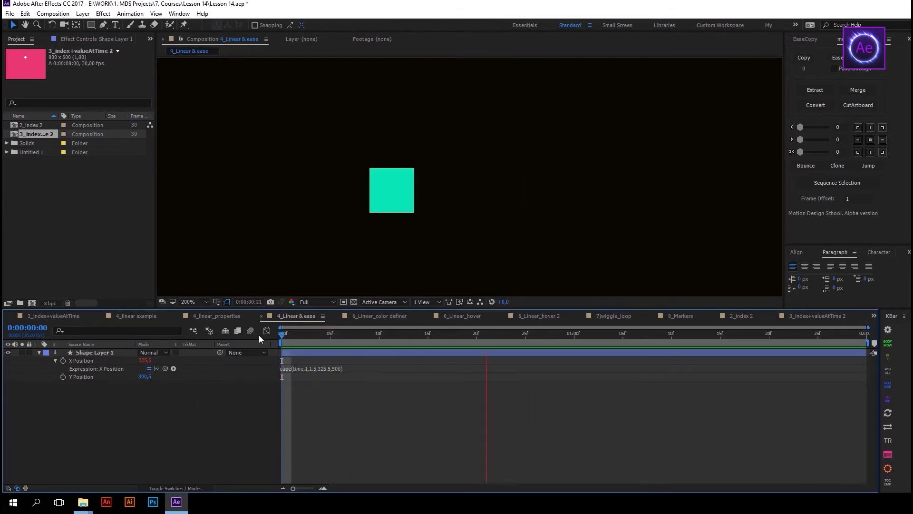
Show the X Position expression's graph in the Graph Editor and examine the speed curve between 1 and 1.5 seconds.
click(340, 336)
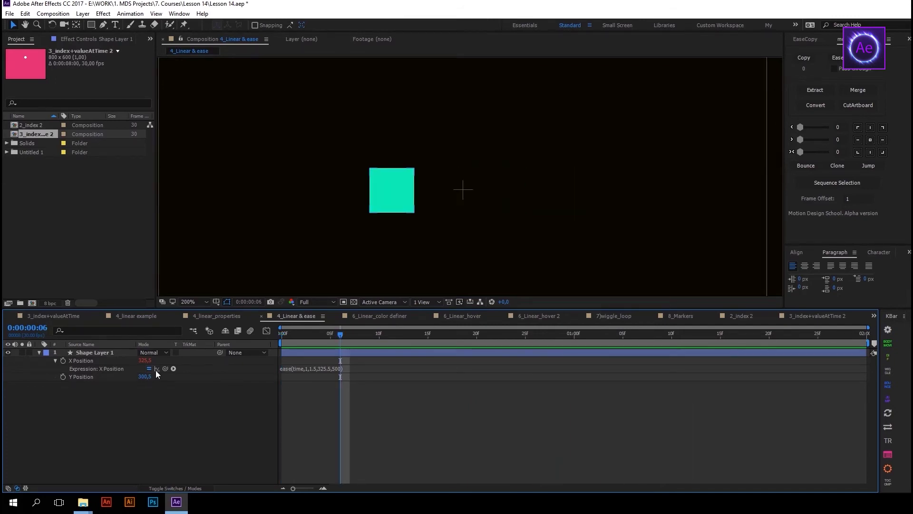
click(157, 369)
click(266, 331)
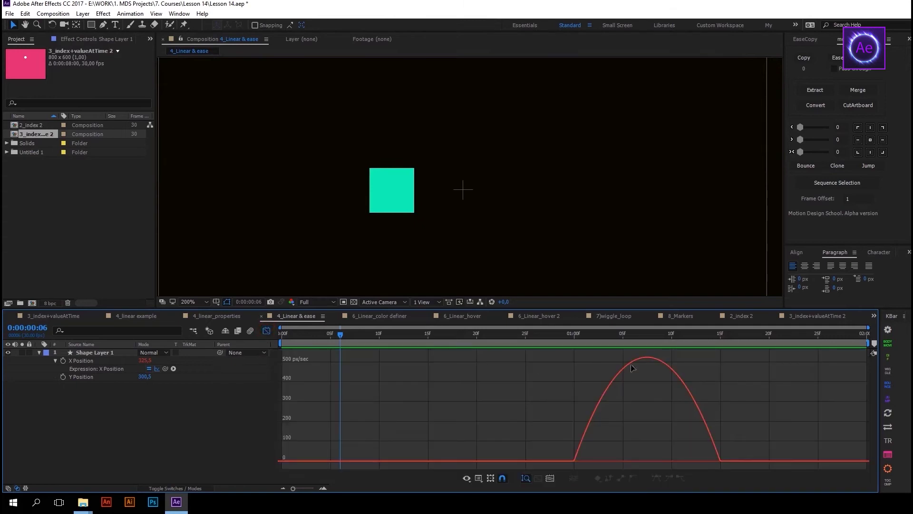
drag(578, 341, 730, 341)
key(space)
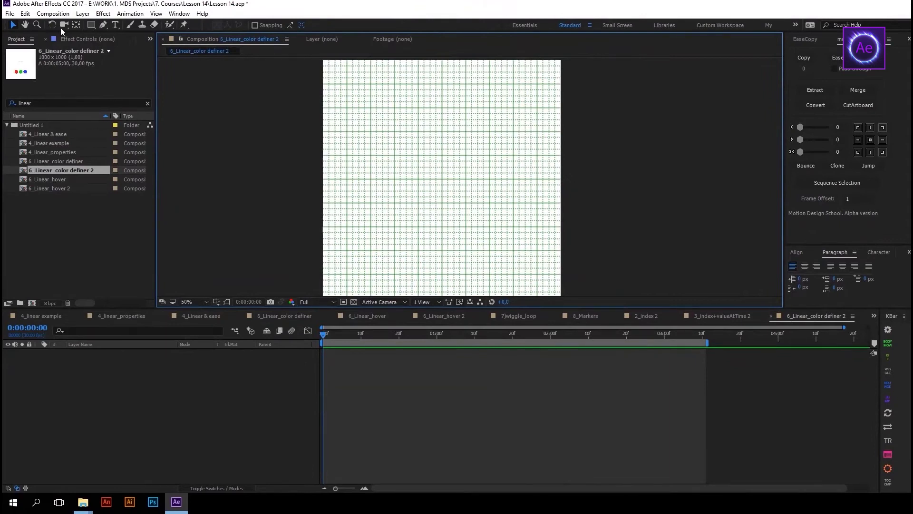
Draw a large circle in the middle of the 6_Linear_color definer 2 composition with the Ellipse tool.
click(92, 25)
click(131, 45)
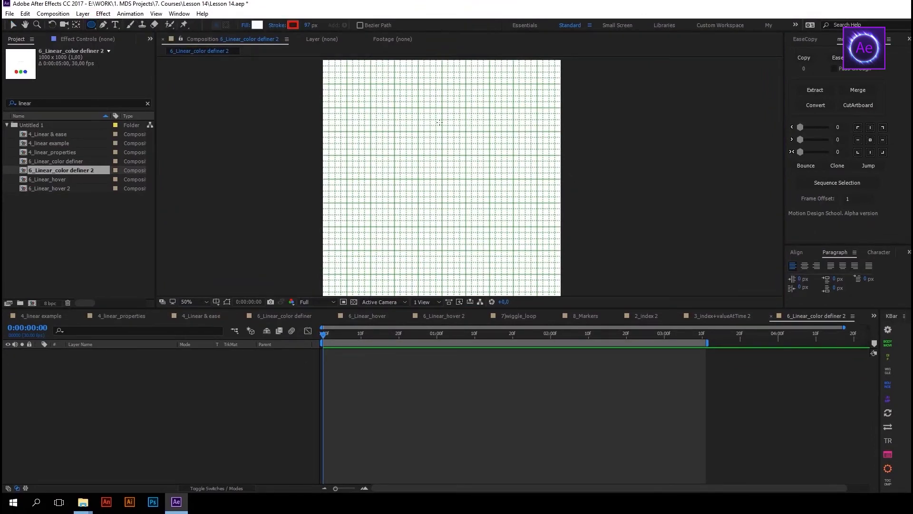
drag(442, 179, 479, 215)
Set the large circle's stroke width to 0 px and its fill to red, then deselect it.
drag(308, 25, 262, 25)
click(257, 26)
drag(217, 181, 222, 147)
click(320, 171)
click(111, 424)
Draw a small red circle on a new shape layer below the large circle and return to the Selection tool.
scroll(431, 182, up, 1)
drag(377, 192, 435, 249)
key(v)
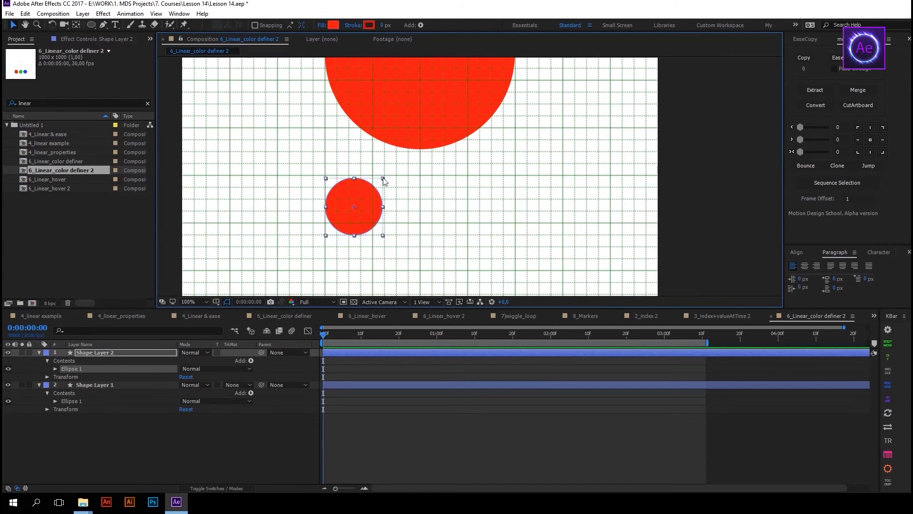
Duplicate the small red circle layer twice and arrange the three circles in an evenly spaced row below the large circle.
click(55, 369)
click(63, 377)
scroll(382, 169, down, 1)
key(s)
key(ctrl+d)
key(ctrl+d)
scroll(427, 192, up, 1)
scroll(460, 178, down, 2)
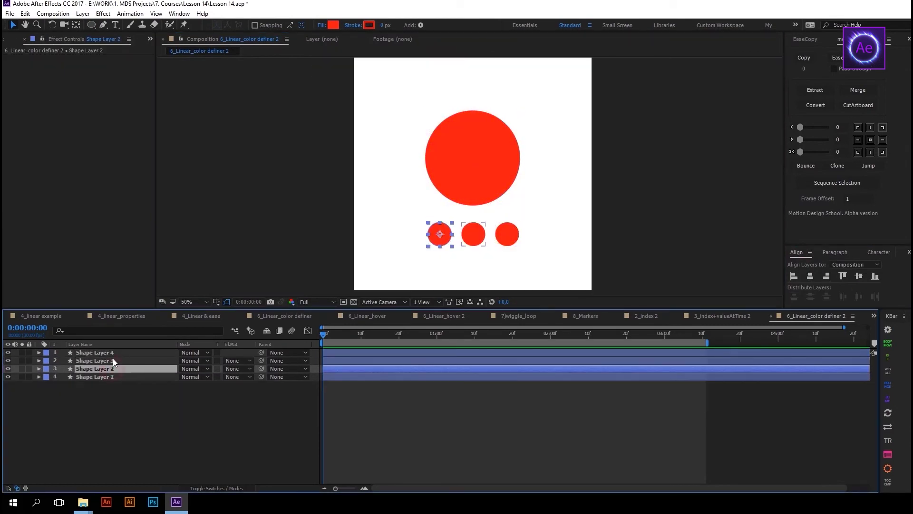
Rename the three small circle layers R, G and B, and recolour the G circle green and the B circle blue.
click(112, 362)
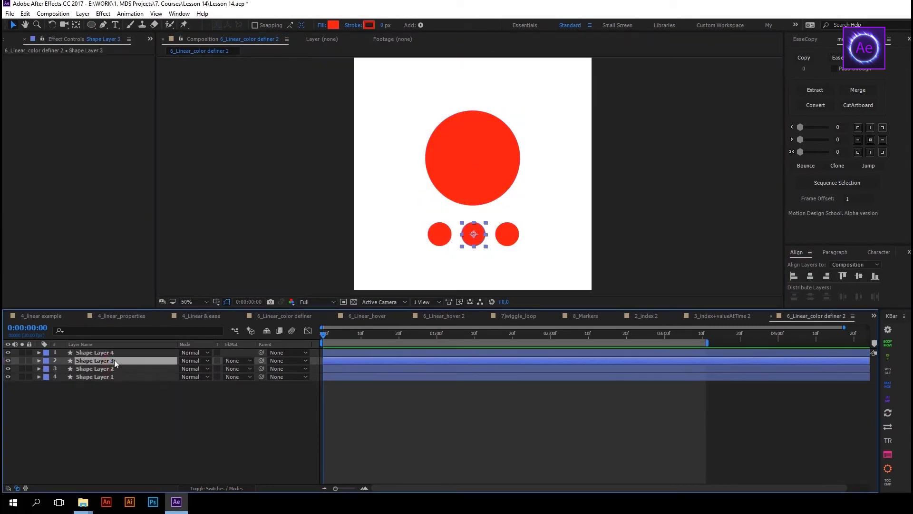
click(114, 353)
click(104, 370)
key(Return)
text(R)
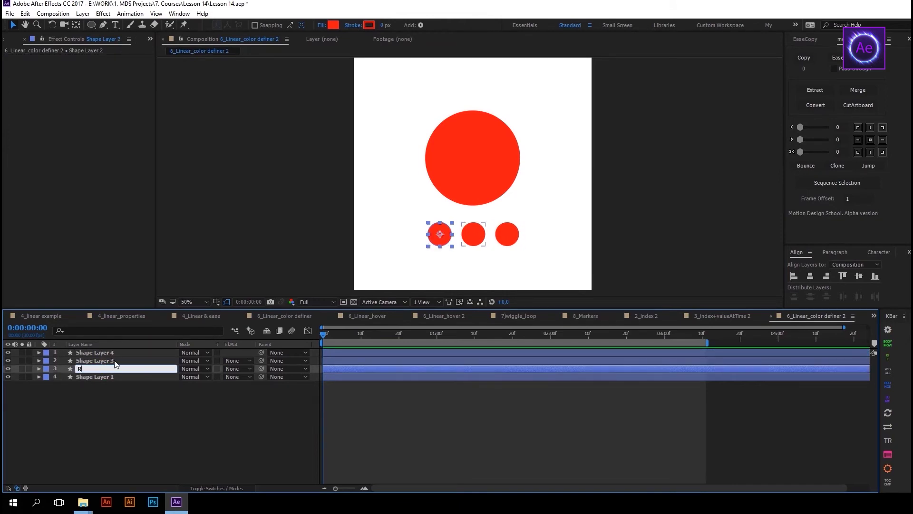
click(274, 246)
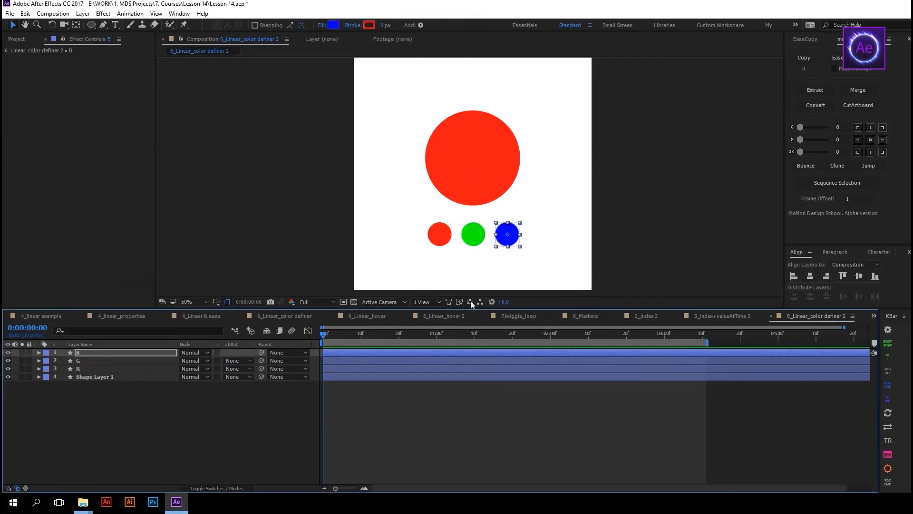
Apply the Fill effect to the large circle's layer, Shape Layer 1.
click(105, 376)
key(ctrl+space)
text(Fill)
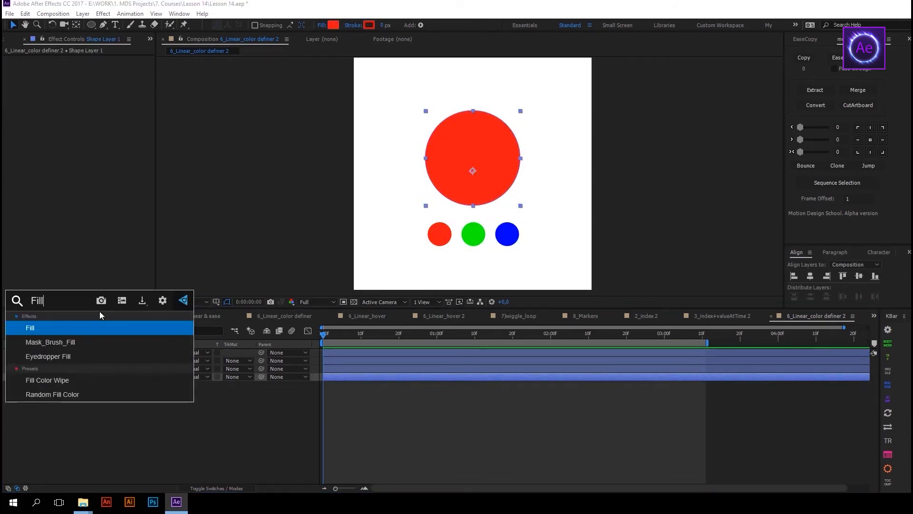
key(Return)
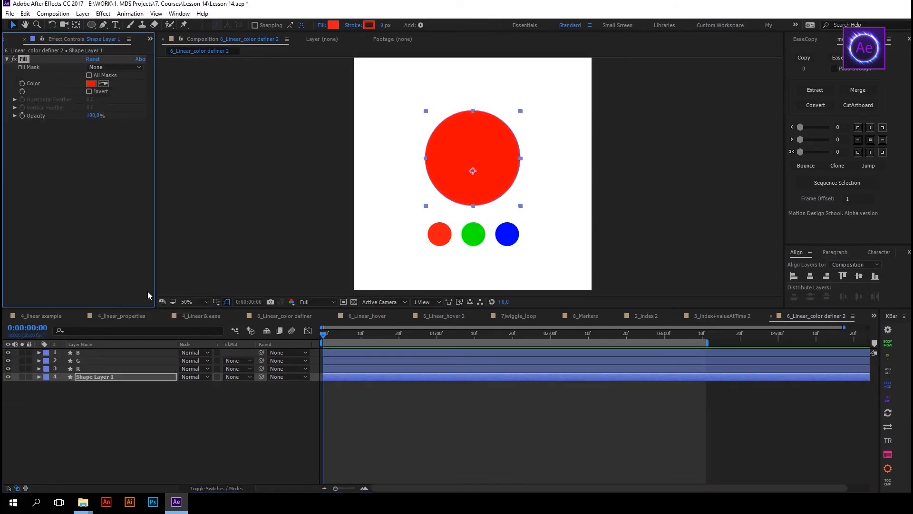
Add a Scale expression to layer R that links c1 to the first channel of Shape Layer 1's Fill Color, index [0].
click(141, 368)
key(s)
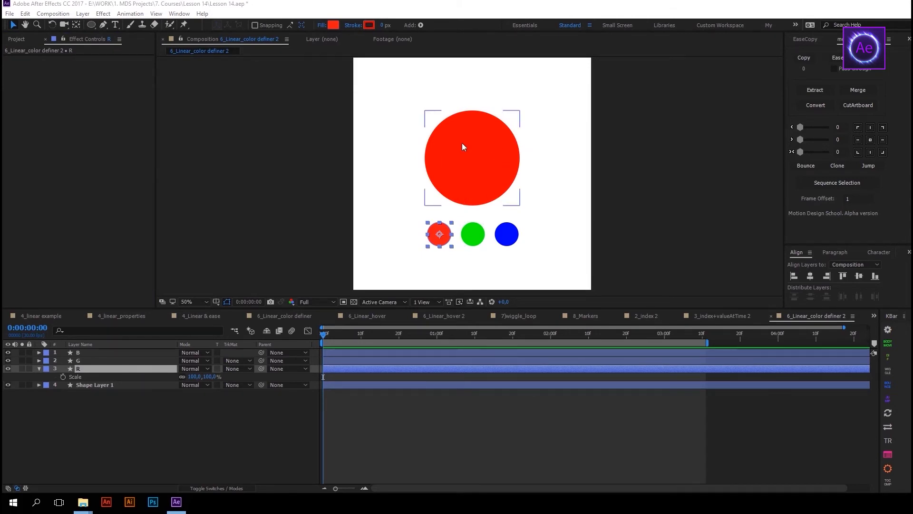
alt+click(63, 376)
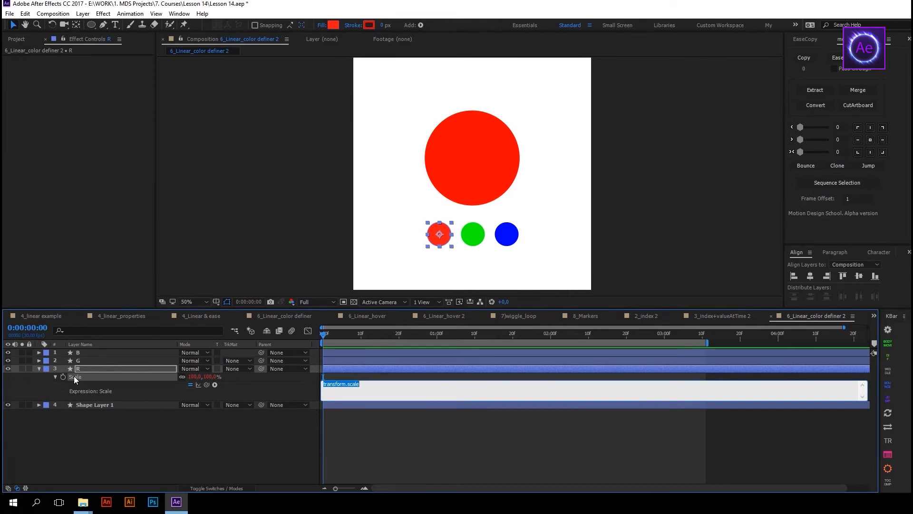
text(cl=)
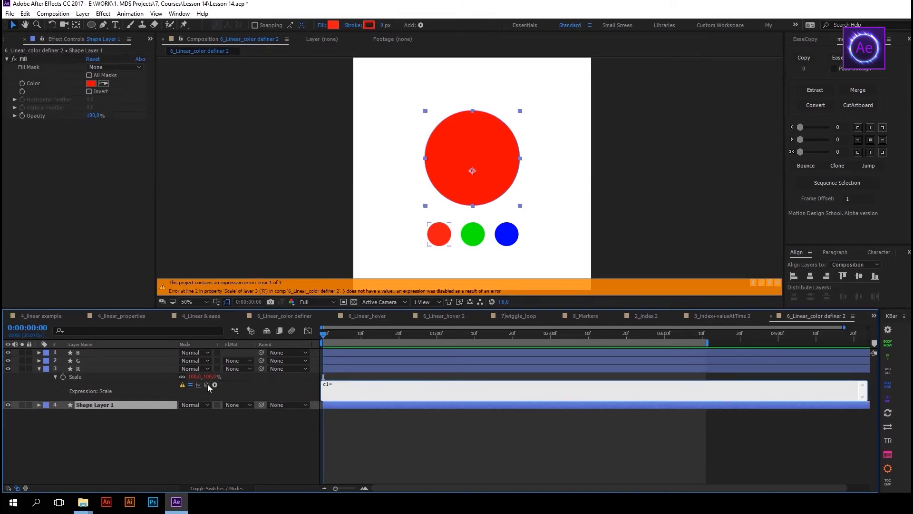
drag(208, 384, 45, 83)
text([])
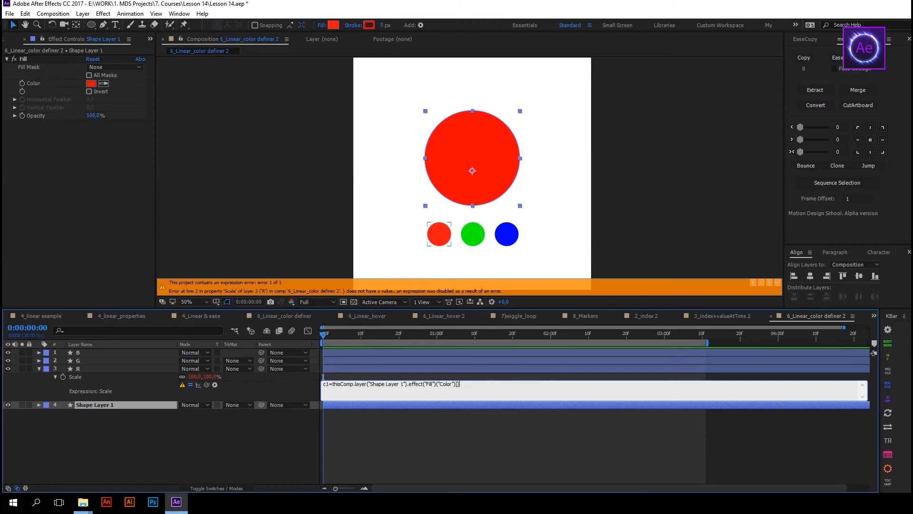
text(0)
key(Right)
text(;)
key(Return)
Add the line linear(c1,0,1,[0,0],[100,100]); to R's Scale expression and apply it.
text(linea)
text(r)
text((c1))
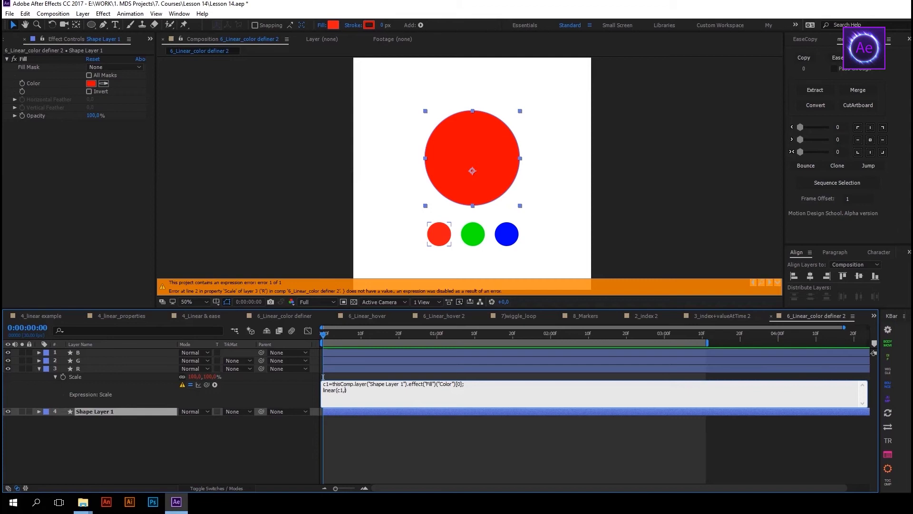
text(0,1,)
text([])
text(0])
text(,)
text([100,100])
click(457, 393)
text(;)
click(428, 443)
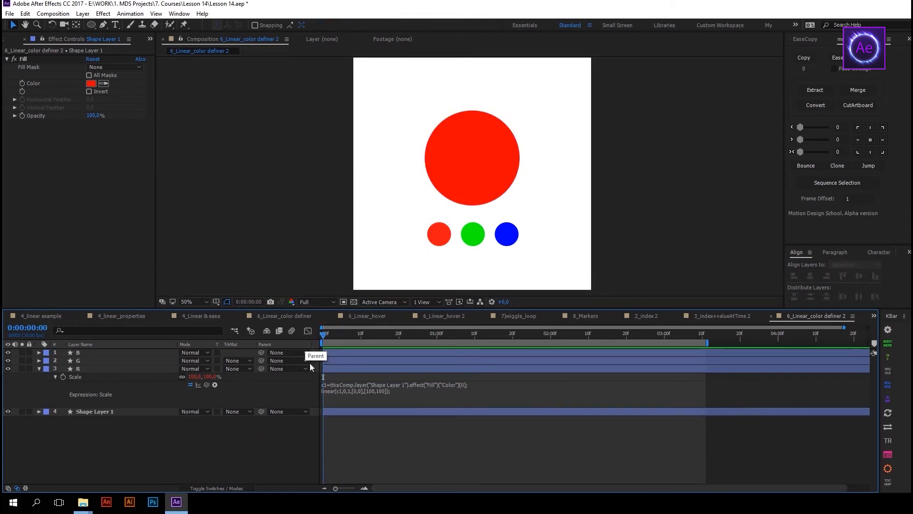
Preview different Fill colours on the large circle to test how the R circle scales.
click(91, 83)
drag(231, 148, 676, 133)
drag(668, 170, 623, 189)
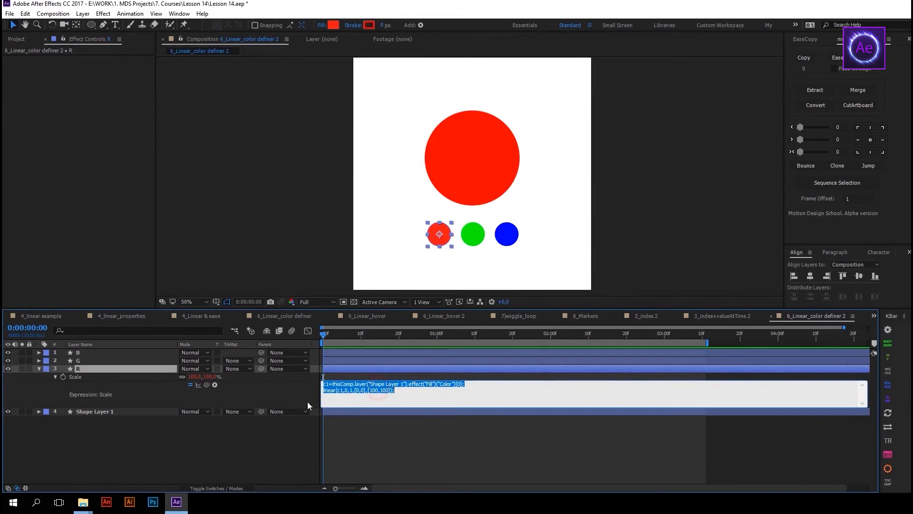
Reuse R's expression on layer G's Scale and change the colour channel index to [1].
click(174, 435)
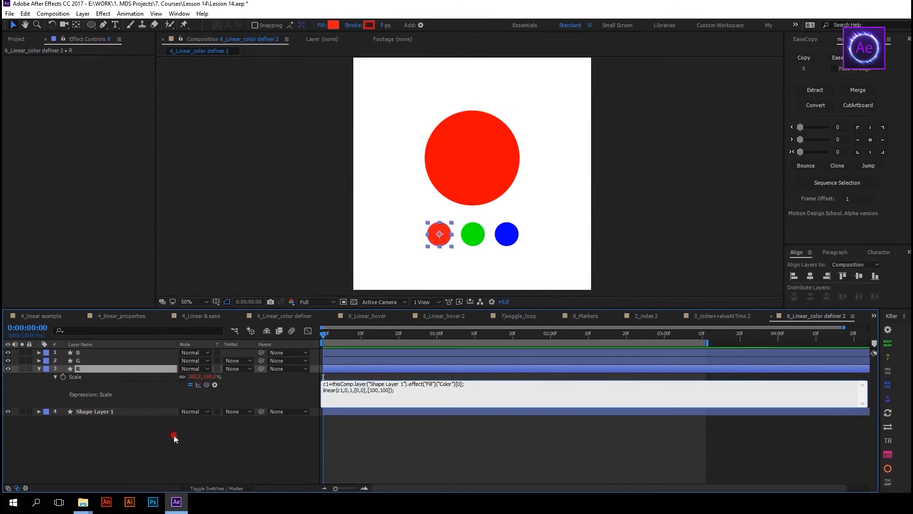
click(84, 361)
key(s)
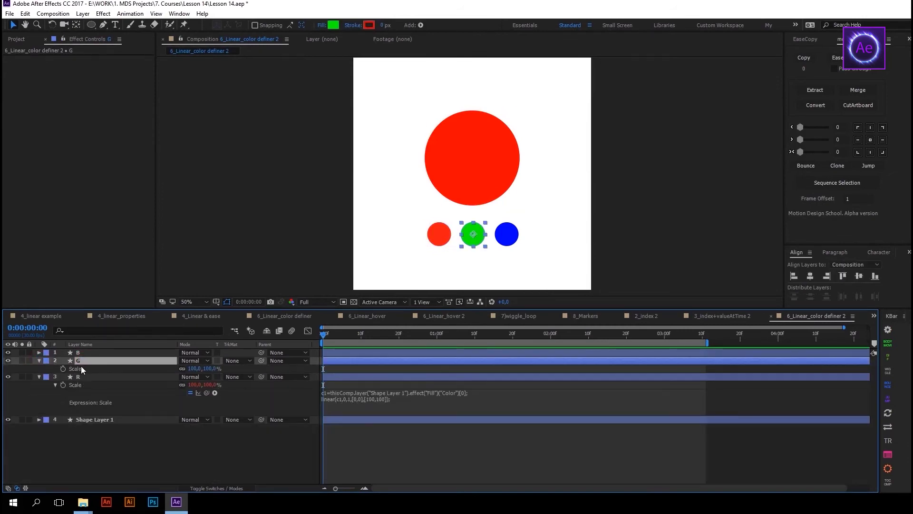
alt+click(63, 369)
text(c1=thisComp.layer("Shape Layer 1").effect("Fill")("Color")[0]; linear(c1,0,1,[0,0],[100,100]);)
drag(354, 380, 354, 431)
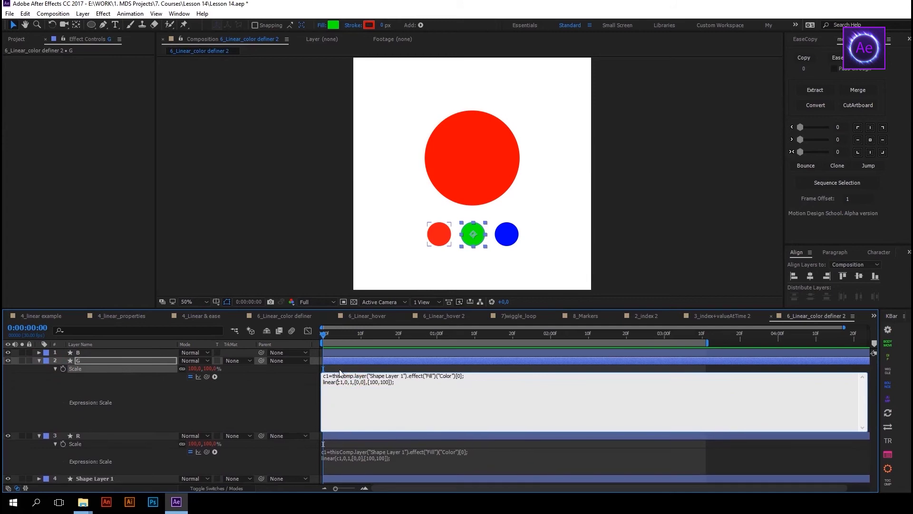
double_click(463, 377)
text(1)
Reuse the same linear expression on layer B's Scale with the colour channel index set to [2].
click(355, 360)
click(355, 352)
key(ctrl+v)
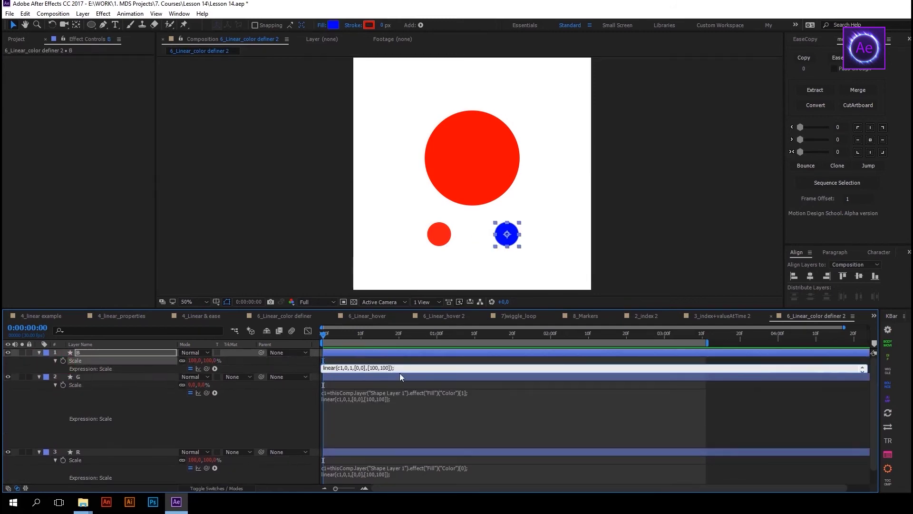
click(477, 366)
key(Left)
key(Left)
key(BackSpace)
text(2)
click(297, 385)
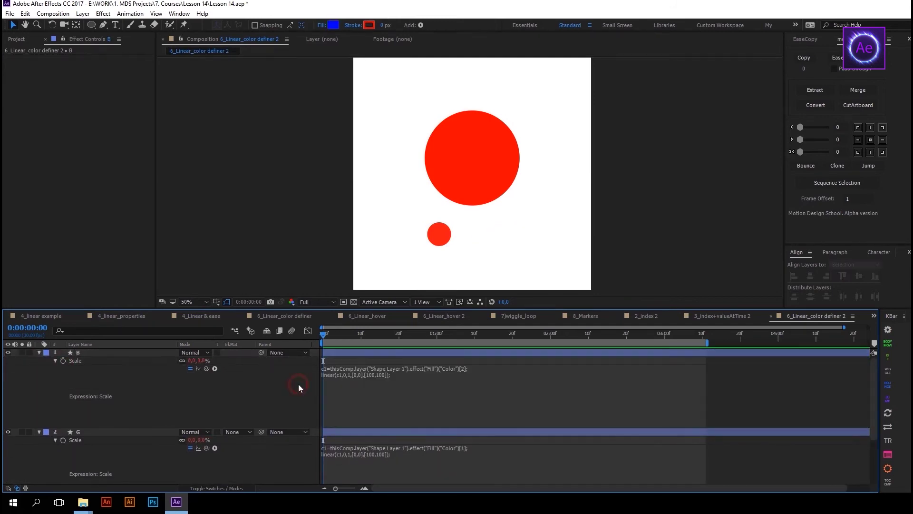
Collapse the R, G and B layers and set the large circle's Fill colour to white after trying other colours.
click(39, 353)
click(39, 361)
click(39, 369)
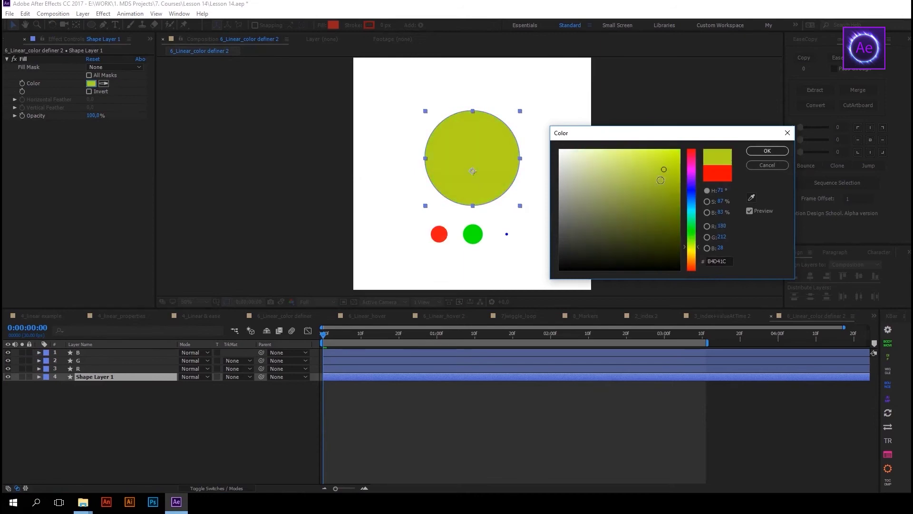
click(767, 152)
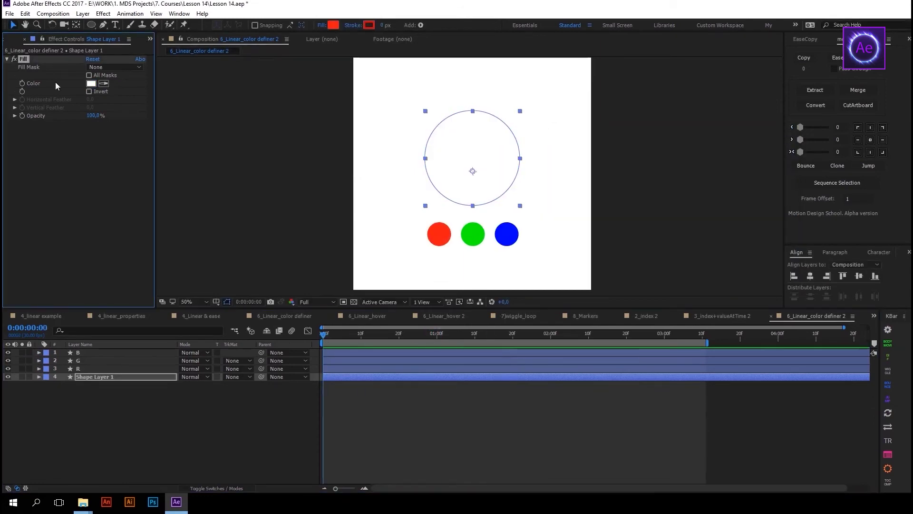
Keyframe the large circle's Fill Color with white at the start and add a new colour keyframe at 0:00:00:20.
click(22, 83)
key(u)
drag(327, 335, 398, 335)
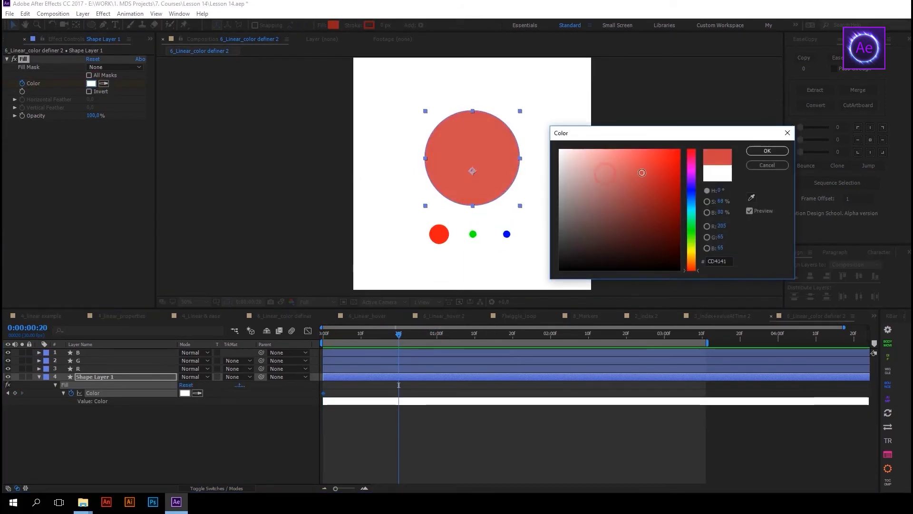
drag(644, 162, 646, 150)
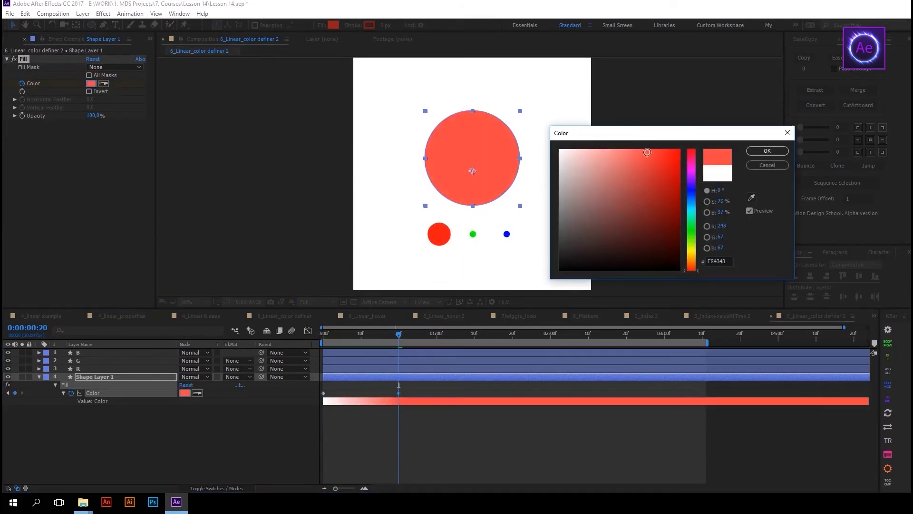
Build an eased Fill Color sequence from white through green, orange and violet back to white, and play it.
click(308, 330)
click(307, 331)
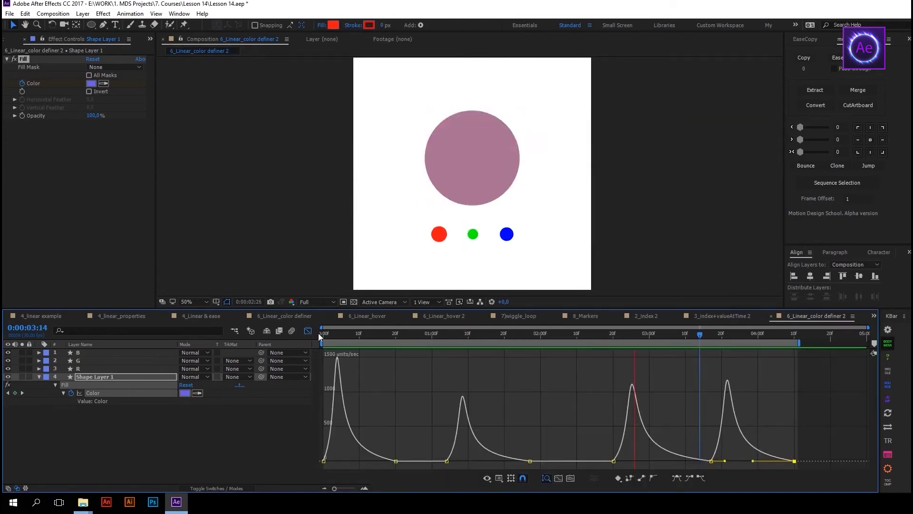
click(308, 330)
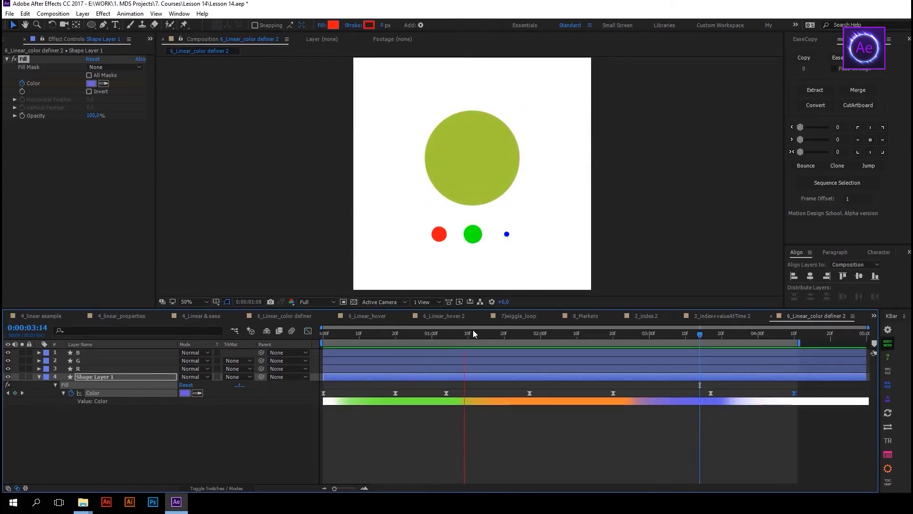
key(space)
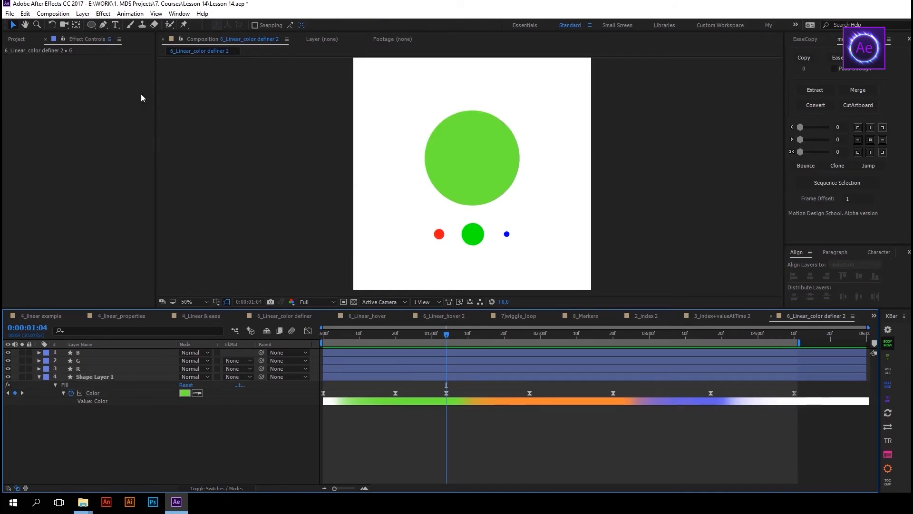
Create a text layer reading "text" over the large circle and return to the Selection tool.
click(114, 25)
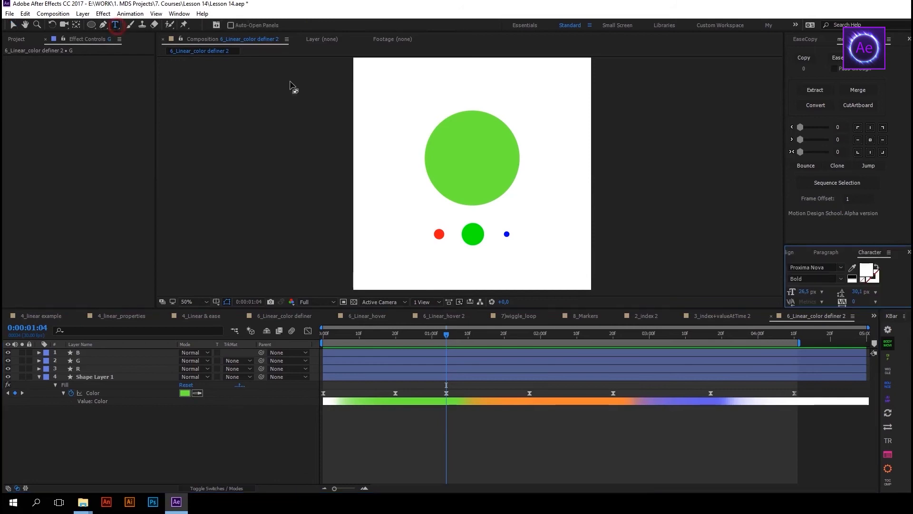
click(450, 157)
text(text)
key(Escape)
key(v)
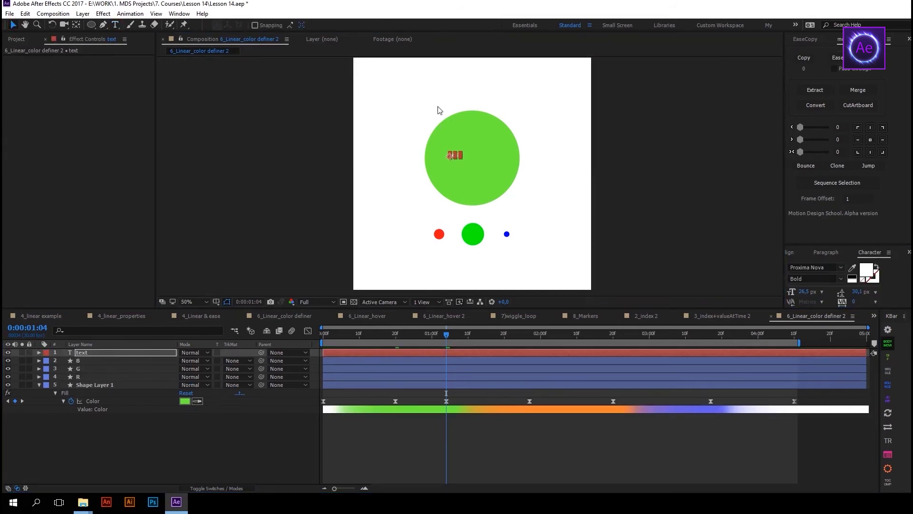
Start a Source Text expression defining r, g and b, and link r to Shape Layer 1's Fill colour with index [0].
click(39, 352)
click(47, 360)
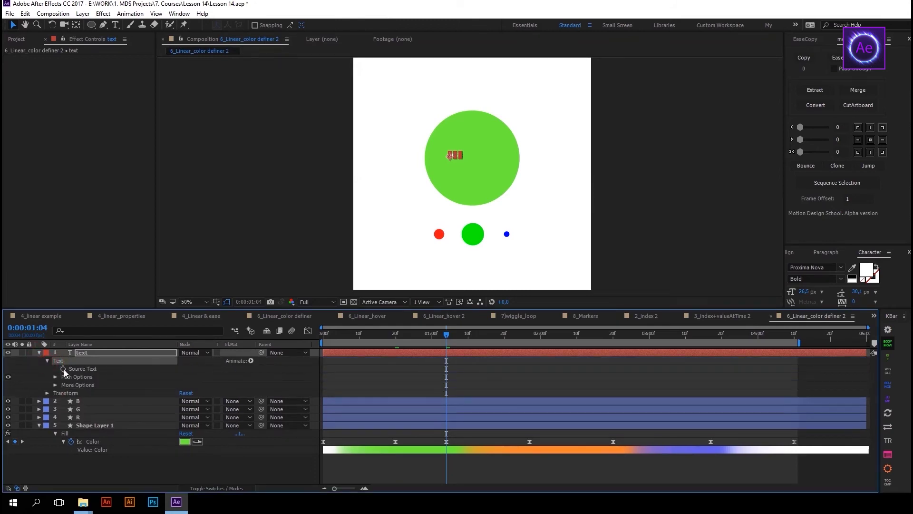
alt+click(63, 368)
text(r=)
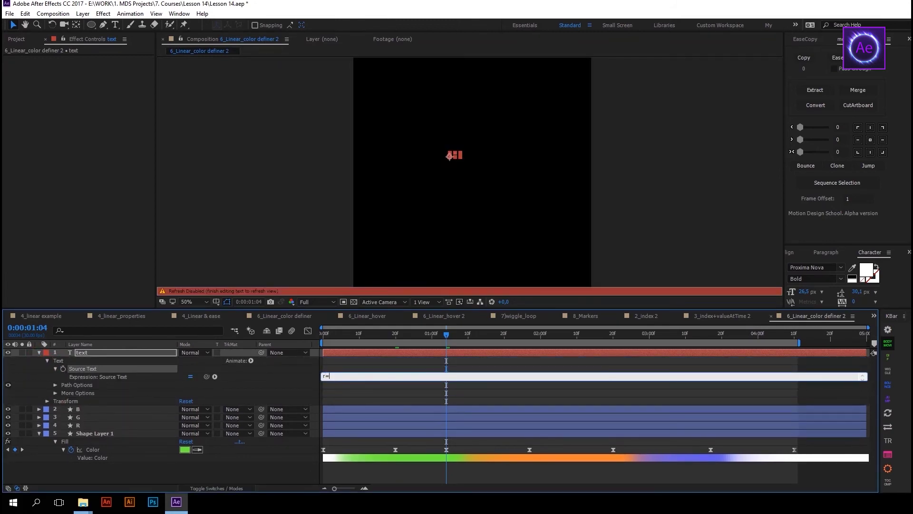
text(r=)
key(Return)
text(b)
key(Return)
text(g=)
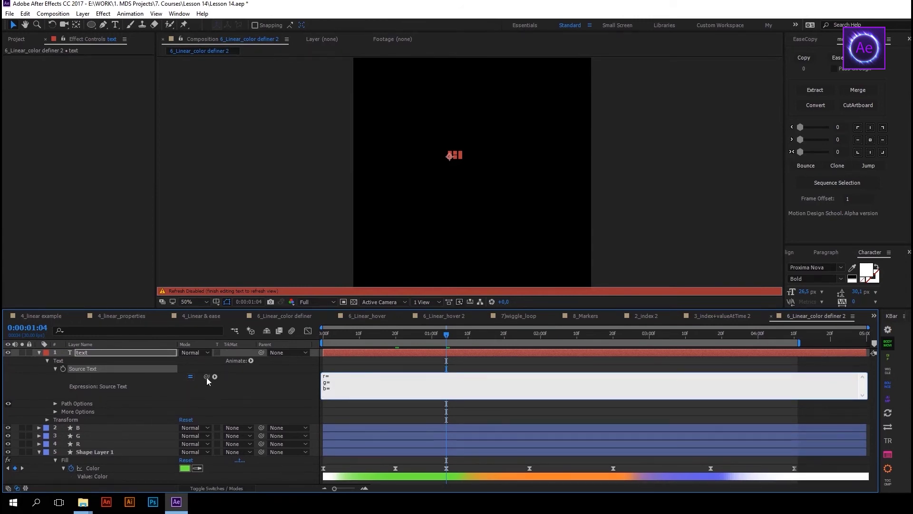
drag(207, 378, 93, 468)
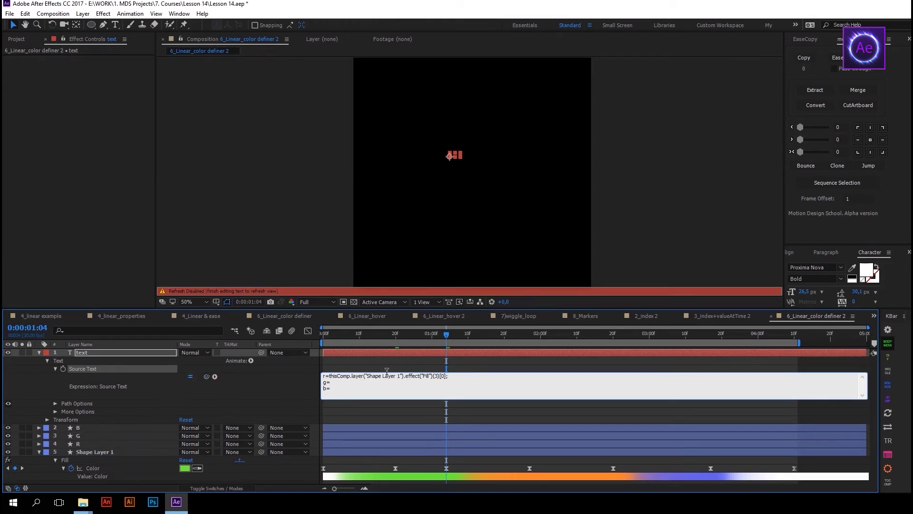
Copy the Fill colour reference to the g and b variables with indexes [1] and [2].
drag(451, 377, 330, 371)
key(ctrl+c)
click(337, 383)
key(ctrl+v)
key(BackSpace)
key(BackSpace)
key(BackSpace)
click(330, 382)
text(t)
click(337, 390)
key(ctrl+v)
click(330, 388)
text(t)
text(];)
Output r+" "+g+" "+b from the Source Text expression and centre the text over the large circle.
key(Return)
key(Return)
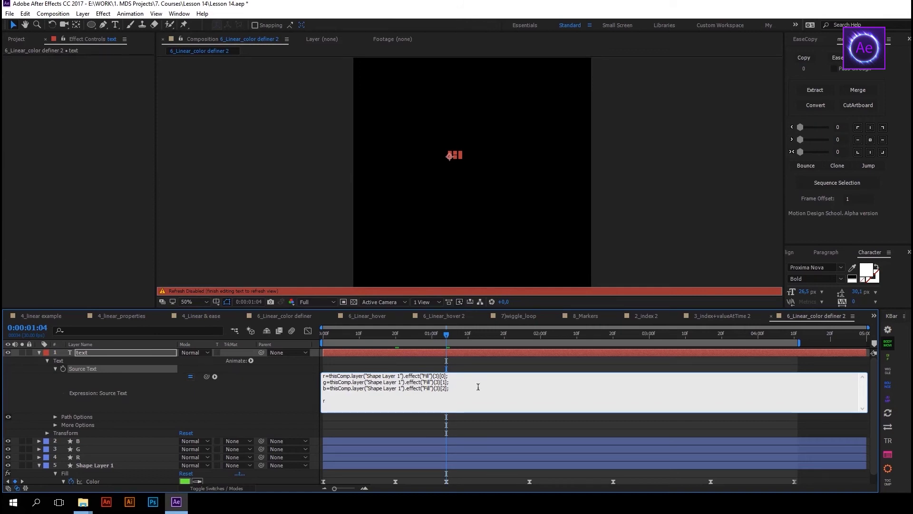
text(r+")
text(" ")
click(282, 399)
drag(526, 156, 462, 158)
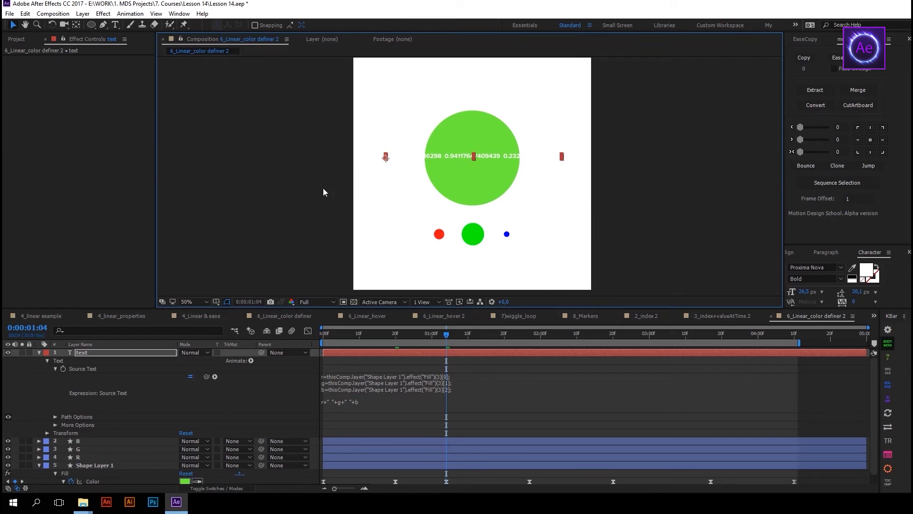
Multiply r, g and b by 255 in the Source Text expression's output line.
click(335, 398)
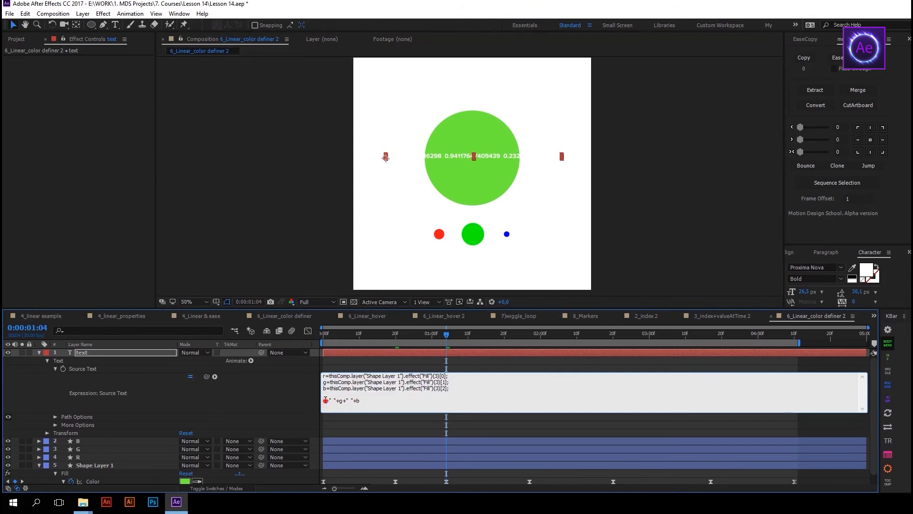
text(*255)
key(Right)
key(Right)
text(*255)
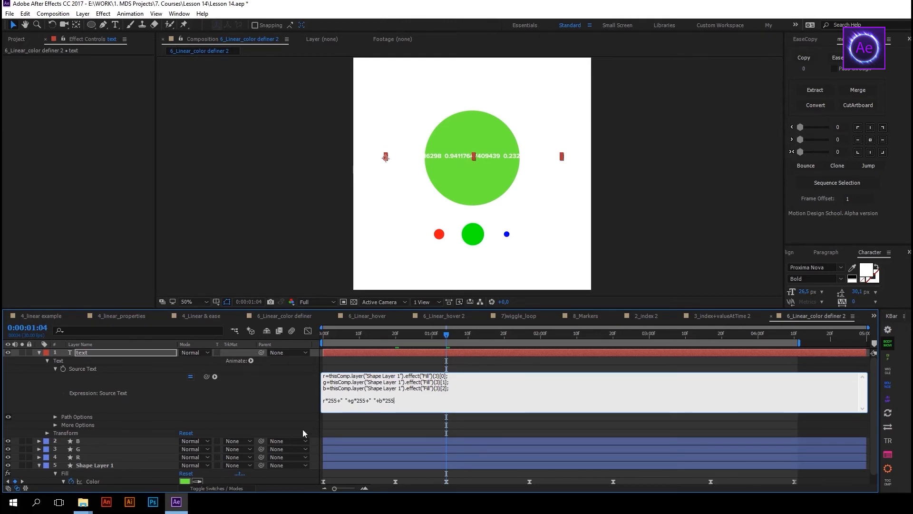
Wrap r*255, g*255 and b*255 each in Math.round() in the Source Text expression's output line.
click(322, 400)
text(Math.round(r*255))
drag(351, 401, 323, 401)
key(ctrl+c)
click(382, 400)
key(ctrl+v)
text(()
click(426, 399)
text())
key(Left)
key(ctrl+v)
text(;)
click(400, 353)
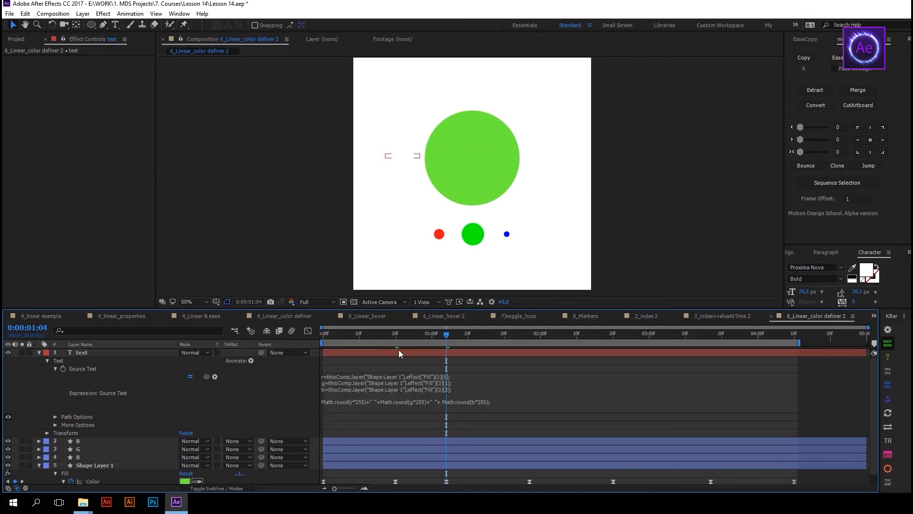
Preview the animation and compare the displayed RGB text at 0:00:01:04 with Shape Layer 1's Fill colour values in the colour picker.
scroll(484, 160, up, 2)
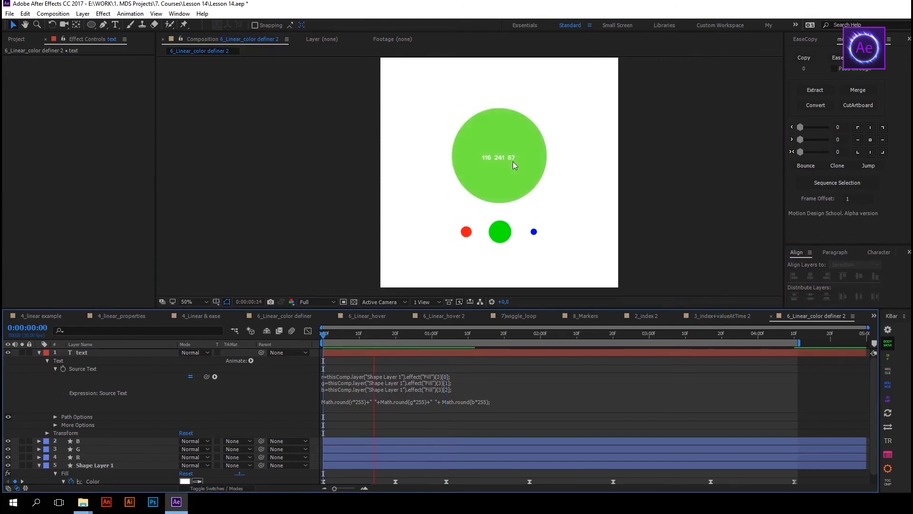
scroll(515, 163, up, 1)
scroll(547, 163, down, 1)
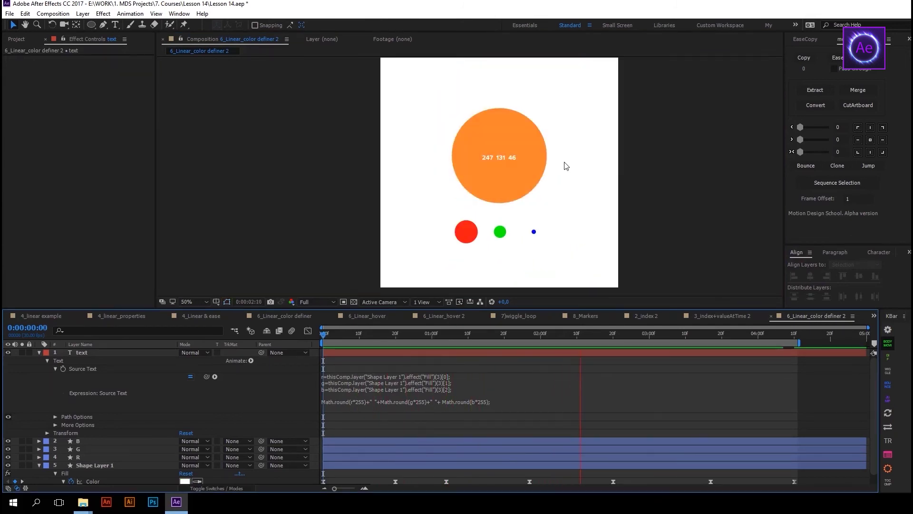
click(446, 333)
click(92, 465)
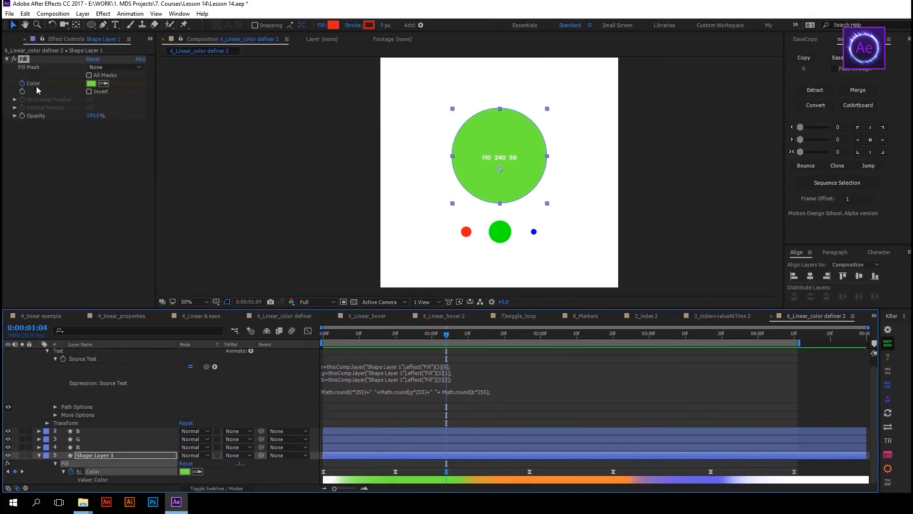
click(185, 472)
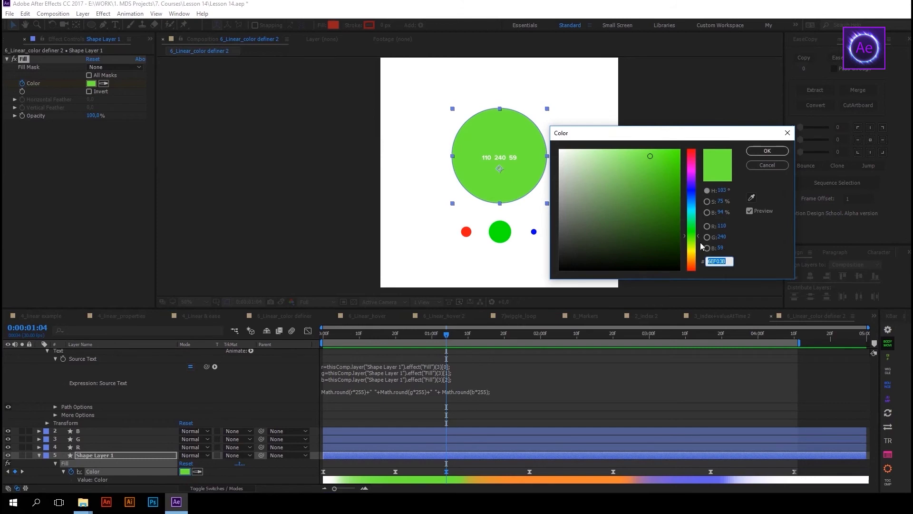
click(767, 151)
key(space)
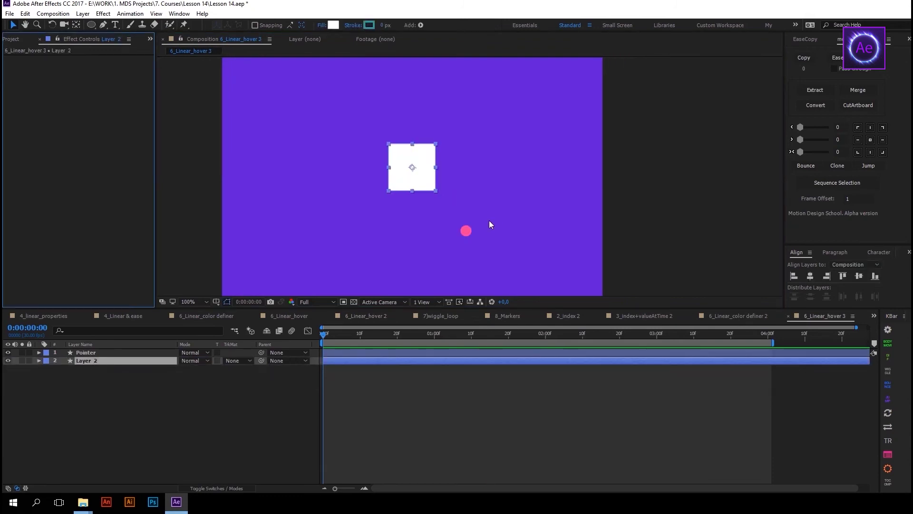
Start a Scale expression on Layer 2 defining p1 as the Pointer layer's position and p2 as transform.position.
click(432, 177)
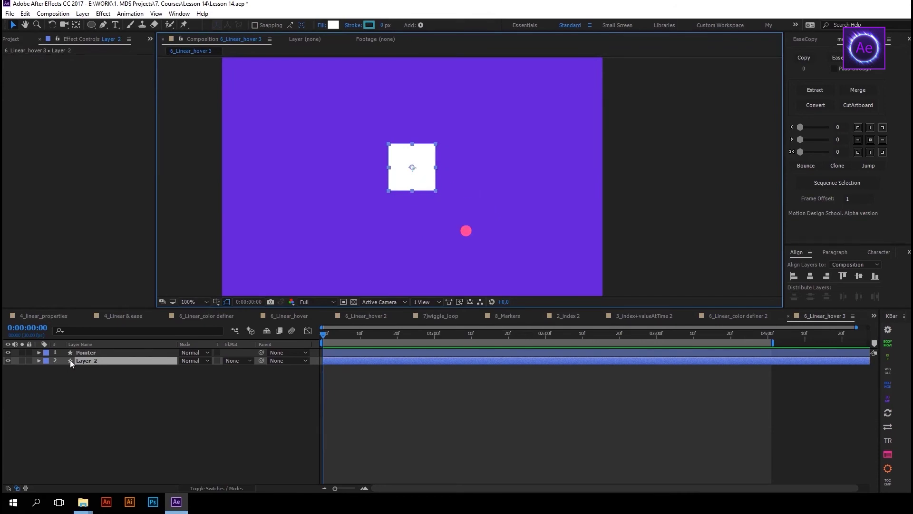
key(s)
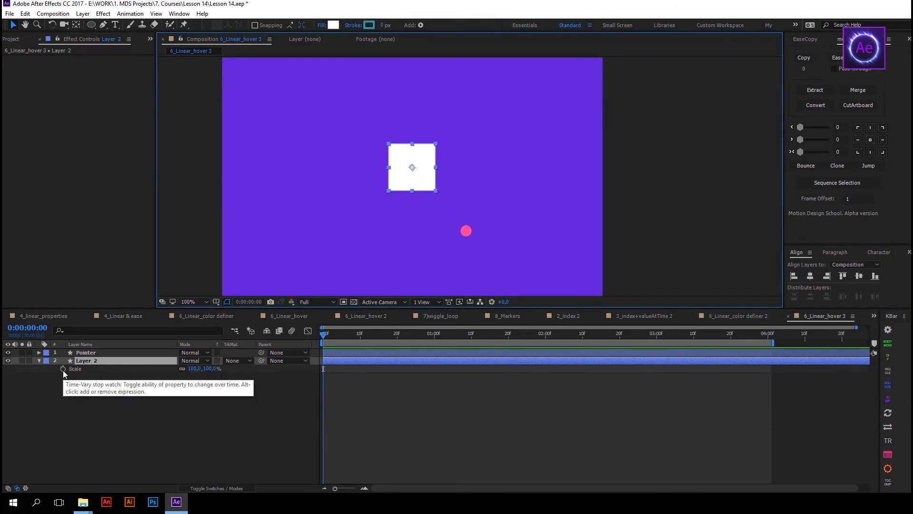
alt+click(64, 369)
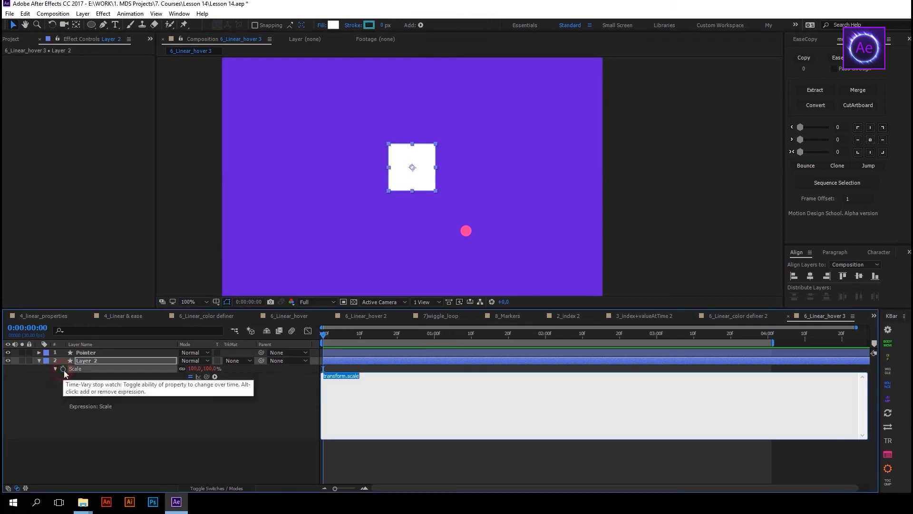
text(3)
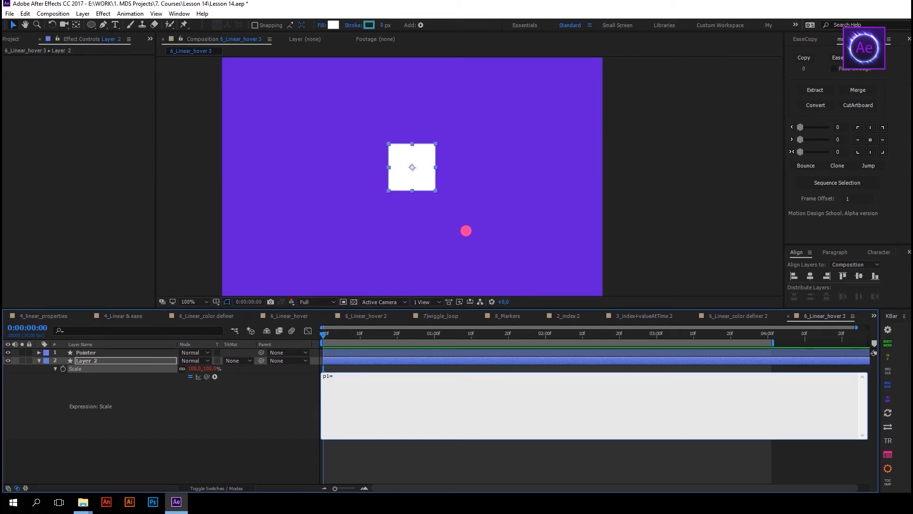
click(101, 353)
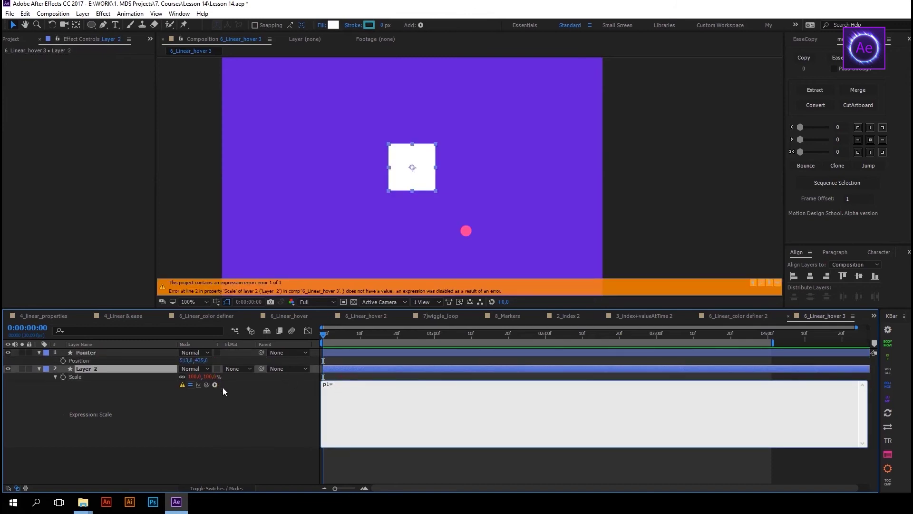
drag(165, 372, 115, 359)
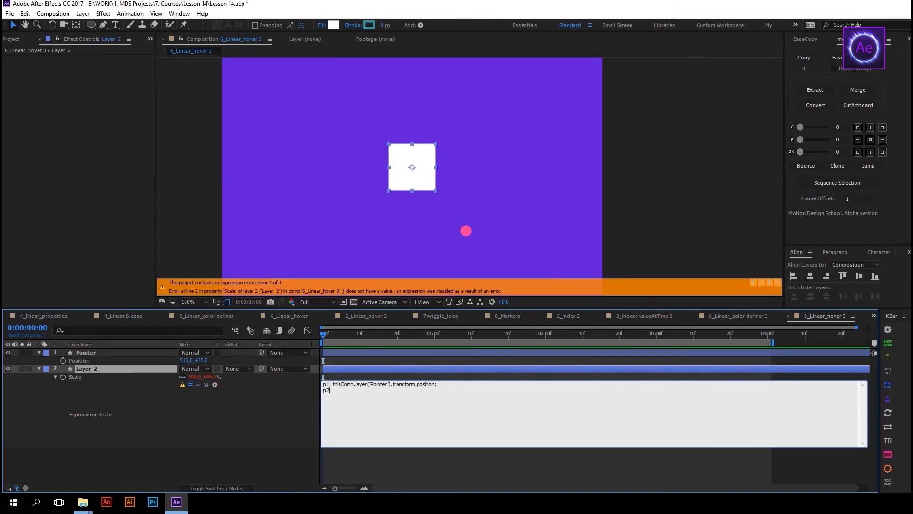
text(transform.position)
key(Return)
key(Return)
Check the Vector Math functions and add s=sub(p2,p1); and l=length(s); to Layer 2's Scale expression.
click(215, 384)
mouse_move(267, 212)
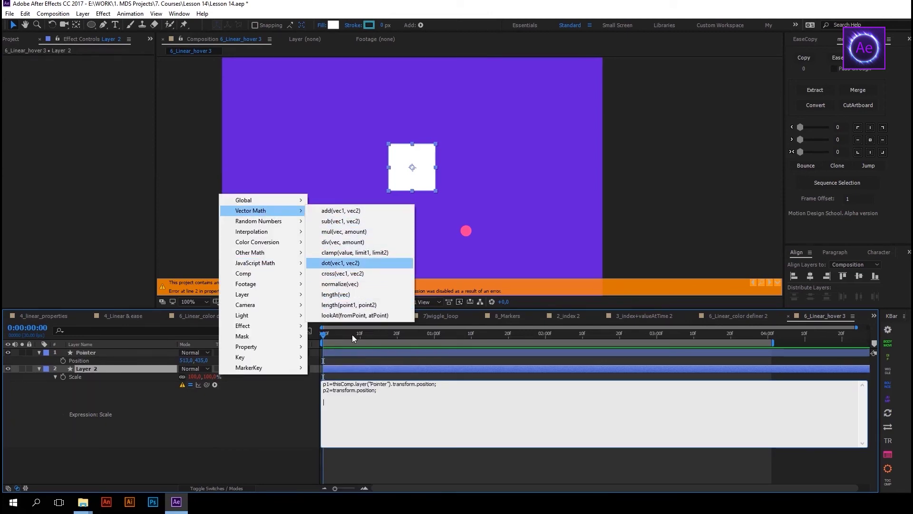
click(333, 403)
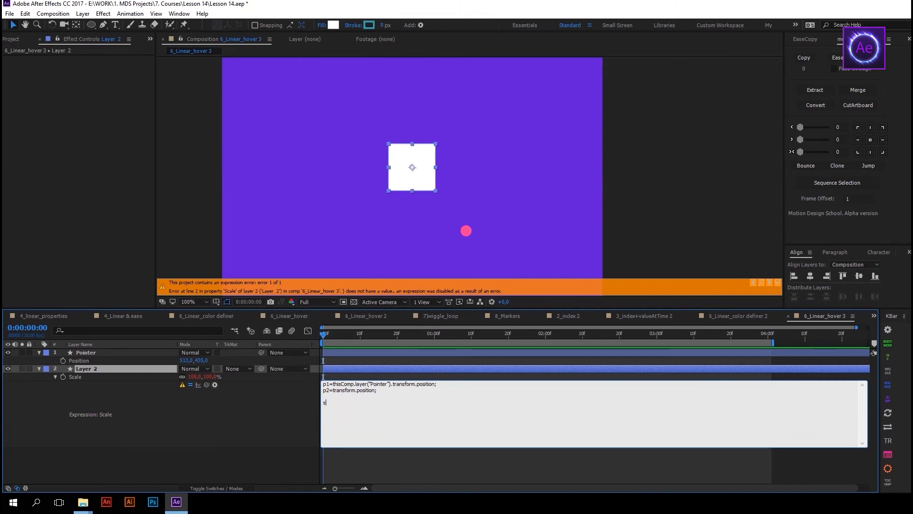
text(sub(p2))
text(,p1)
text(length(s);)
key(Return)
Return linear(l,50,100,[150,150],[100,100]); from Layer 2's Scale expression and move the Pointer circle onto the white square to test it.
text(linear())
key(Left)
text(l)
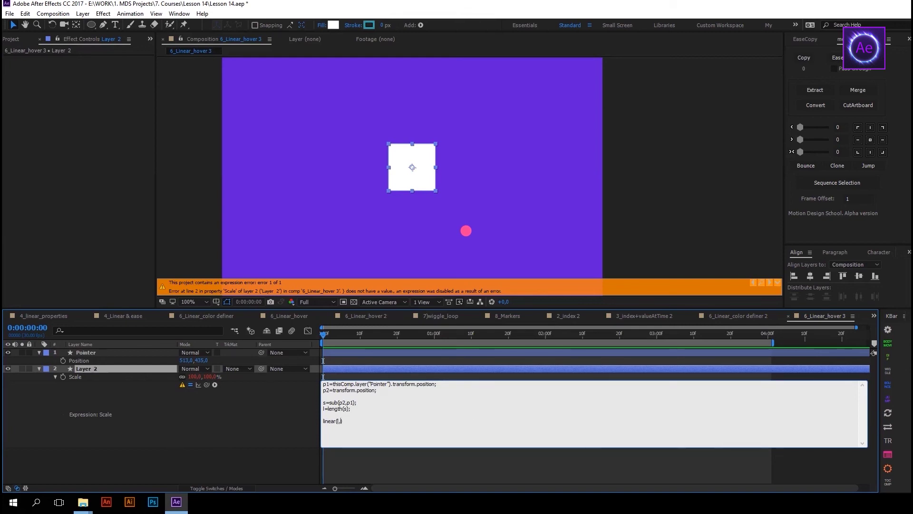
text(,50,100)
text(,[1)
text(50,150])
text(,[100,100])
key(End)
text(;)
double_click(344, 421)
drag(359, 421, 400, 419)
click(465, 231)
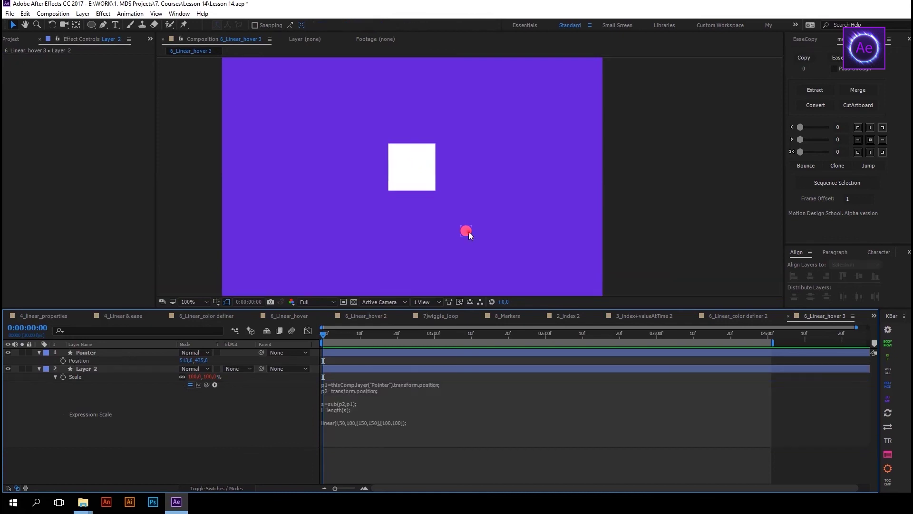
drag(465, 229, 410, 162)
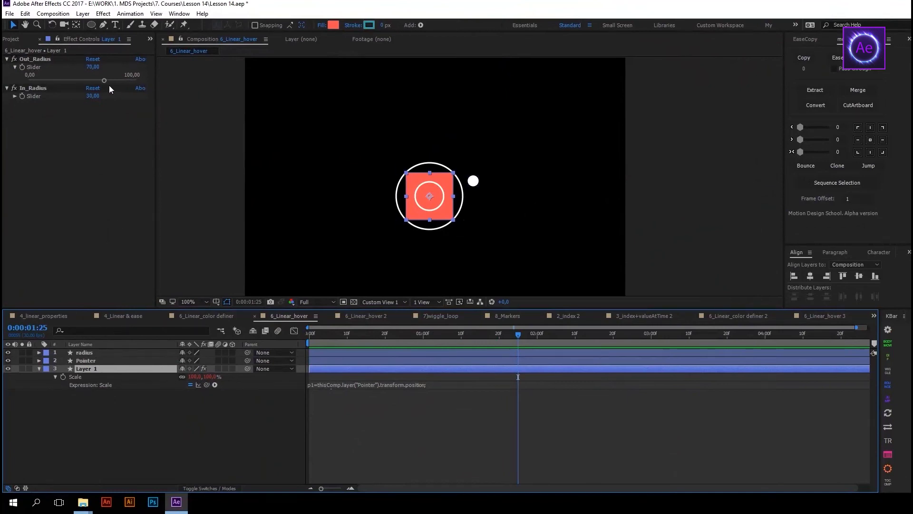
Raise Layer 1's Out_Radius slider to about 78 in 6_Linear_hover and move the white pointer circle onto the red square.
drag(102, 81, 103, 82)
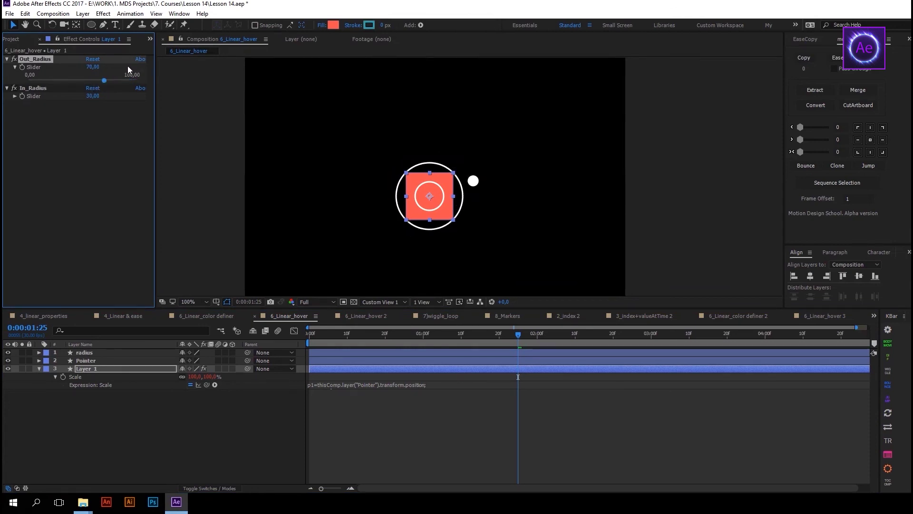
drag(109, 67, 112, 70)
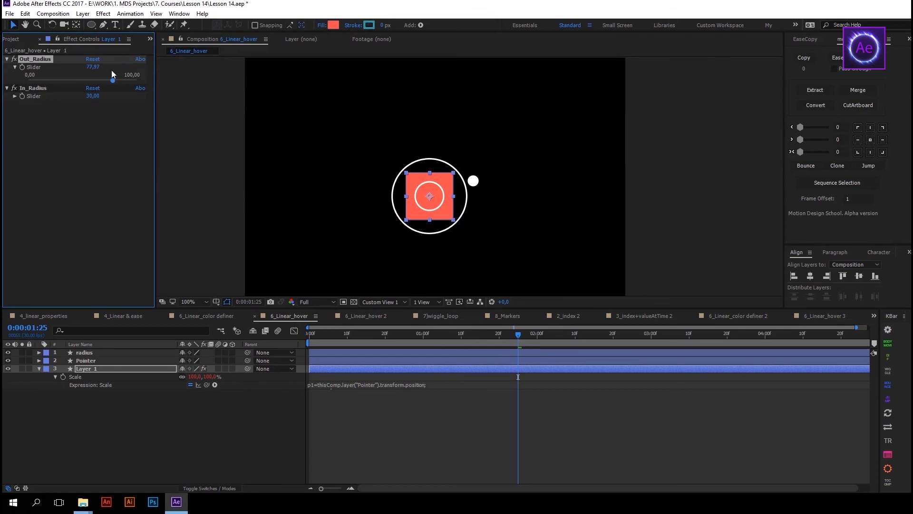
click(94, 89)
drag(475, 181, 433, 189)
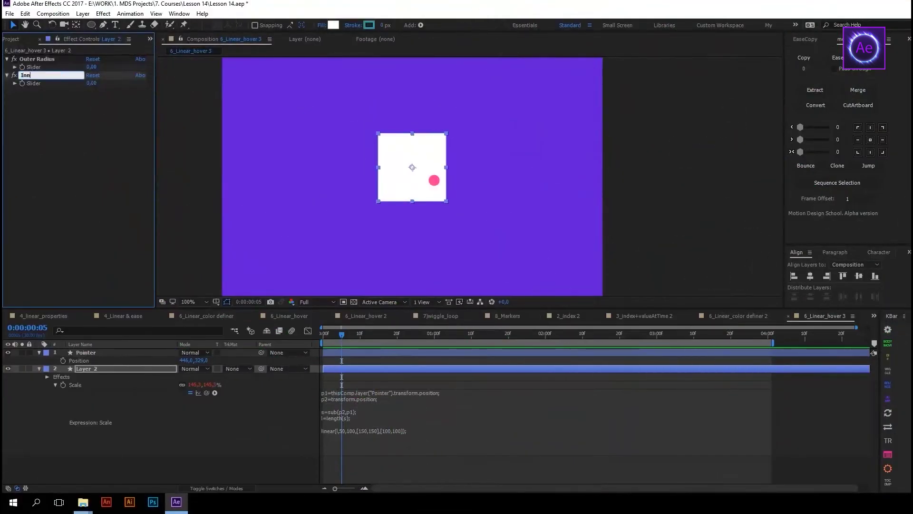
Name Layer 2's second slider Inner Radius and link the linear limits 50 and 100 to the Inner Radius and Outer Radius sliders.
text(er Radius)
key(Return)
click(341, 431)
double_click(342, 429)
drag(207, 392, 29, 82)
double_click(404, 429)
drag(206, 392, 29, 67)
click(248, 451)
Set Outer Radius to 120 and Inner Radius to 30, and move the Pointer circle below the square to test the range.
drag(433, 180, 443, 184)
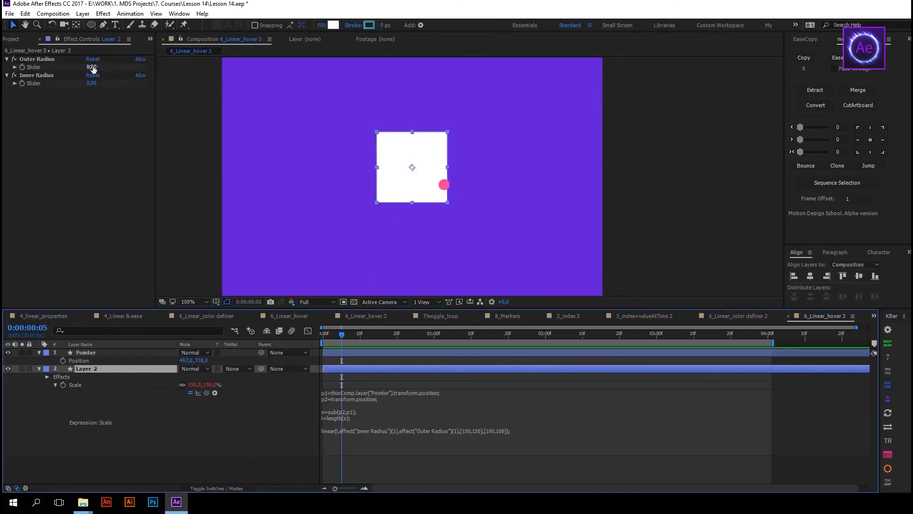
drag(91, 68, 111, 67)
click(93, 67)
text(120)
key(Return)
click(91, 83)
text(30)
key(Return)
click(93, 67)
key(Return)
drag(444, 185, 437, 212)
Replace linear with ease in Layer 2's Scale expression and move the Pointer circle across the square to test it.
click(352, 422)
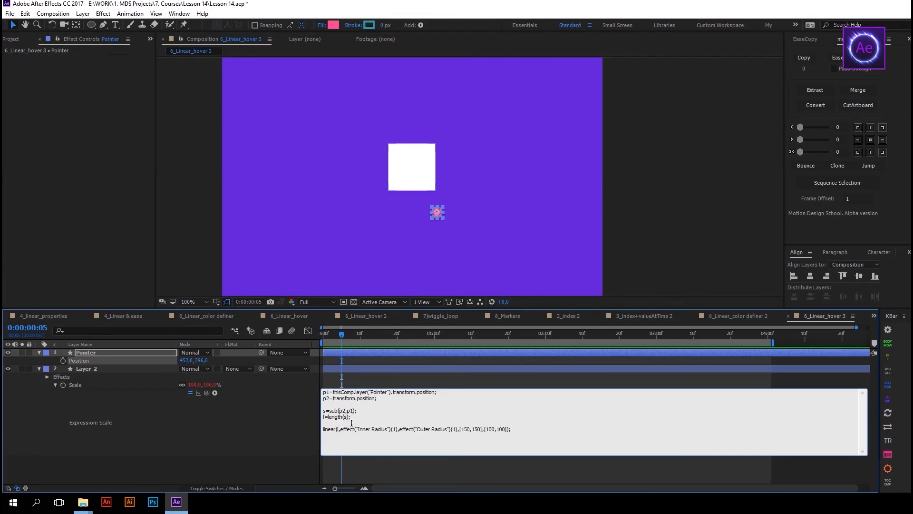
key(BackSpace)
key(BackSpace)
key(BackSpace)
key(BackSpace)
key(BackSpace)
key(BackSpace)
text(ease)
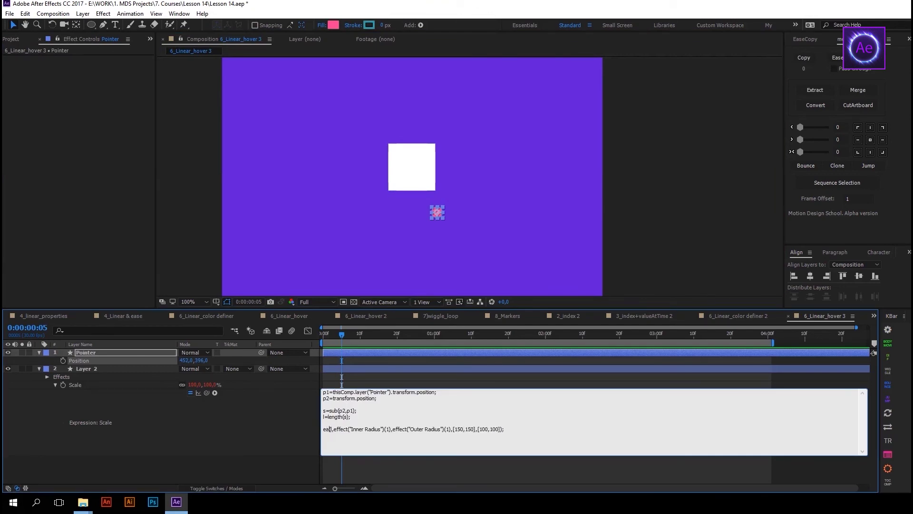
click(236, 434)
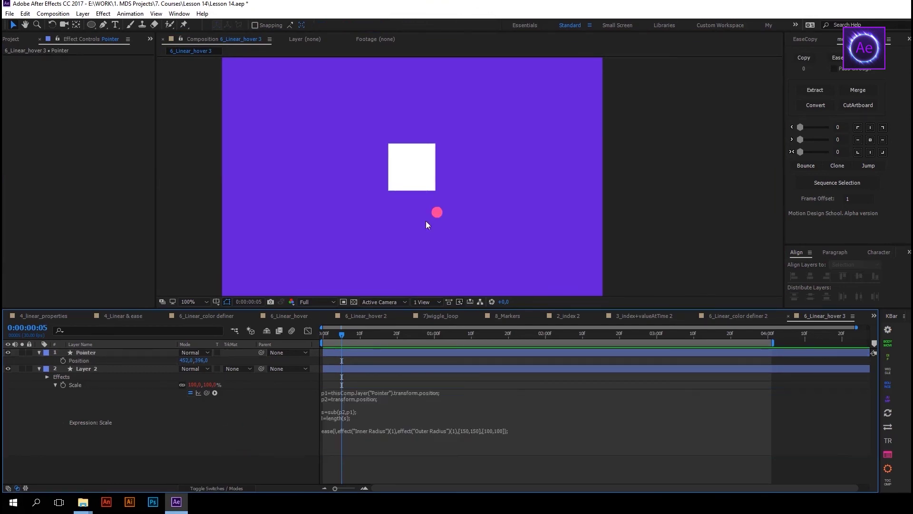
drag(438, 213, 359, 165)
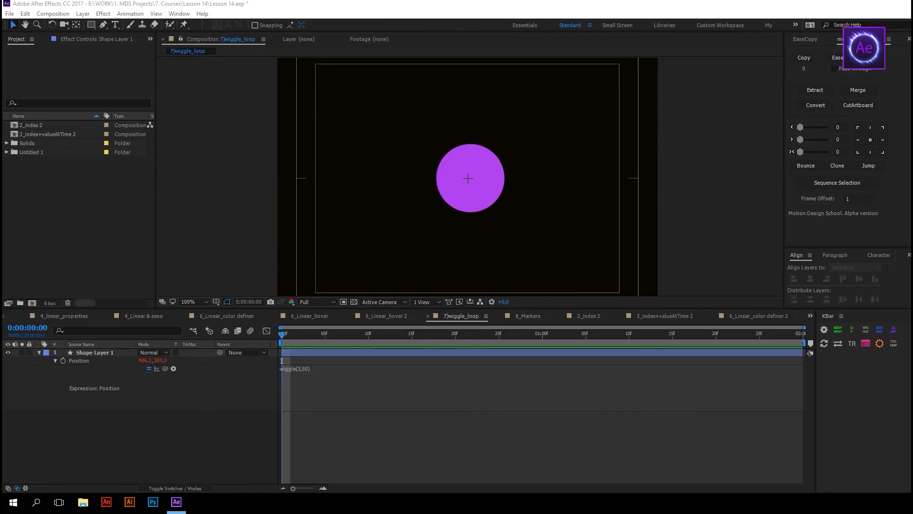
Give Shape Layer 1 a looping wiggle Position expression with freq = 2, amp = 110 and loopTime = 3, blended with linear.
click(324, 398)
key(space)
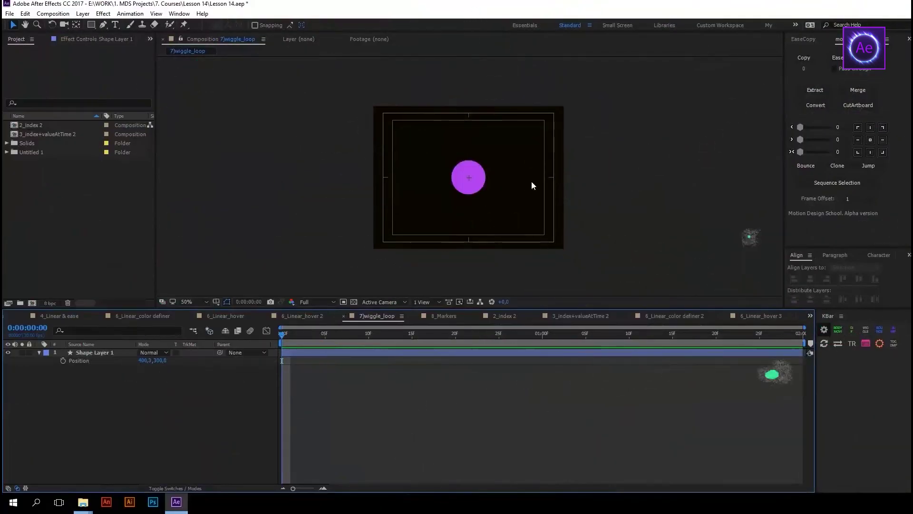
click(482, 176)
click(75, 359)
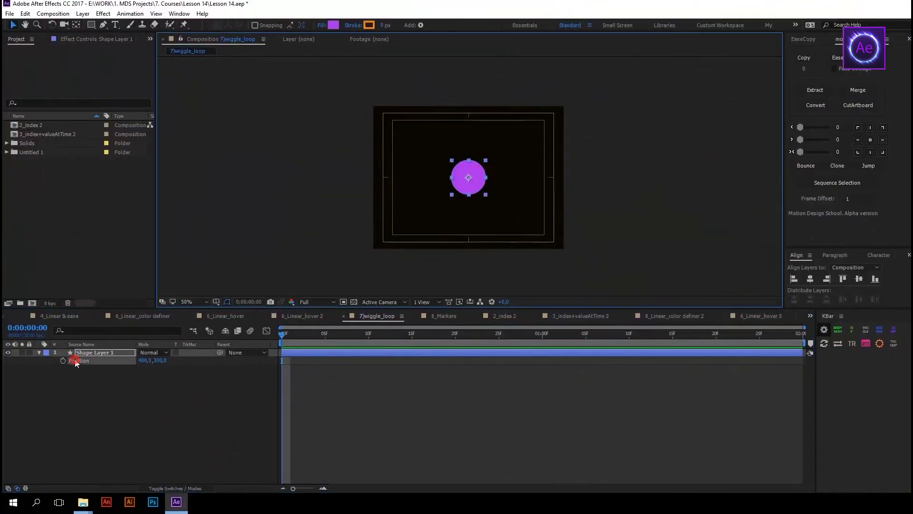
alt+click(62, 360)
text(freq = 2; amp = 110; loopTime = 3 t = time % loopTime; wiggle1 = wiggle(freq, amp, 1, 0.5, t); wiggle2 = wiggle(freq, amp, 1, 0.5, t - loopTime); linear(t, 0,  loopTime, wiggle1, wiggle2))
drag(341, 335, 330, 328)
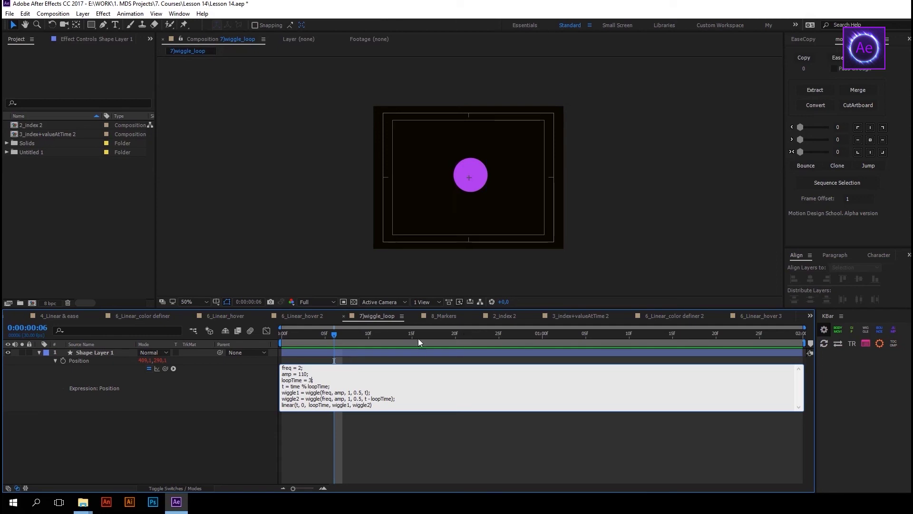
Set loopTime to 2 in the looping wiggle expression and preview the loop.
key(BackSpace)
key(BackSpace)
text(2;)
click(182, 403)
key(space)
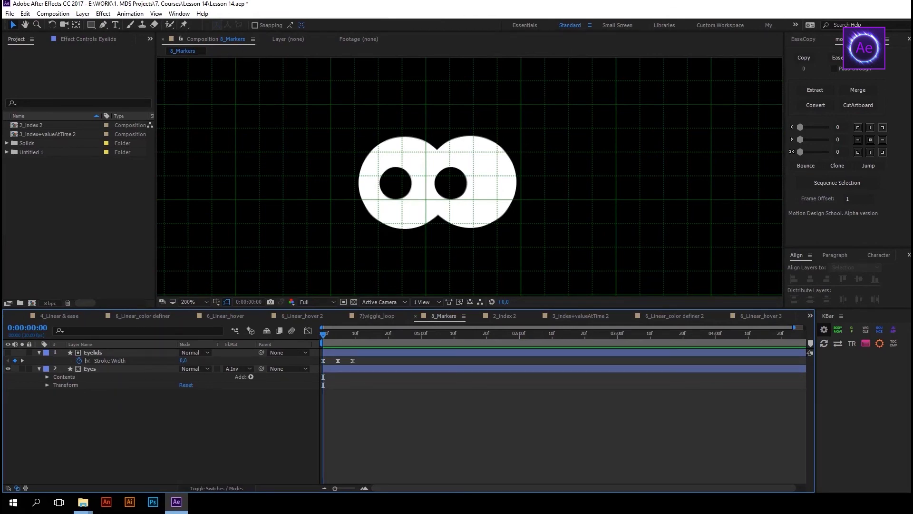
Preview the eyes and paste the marker expression beginning n = marker.nearestKey(time).index into the Eyelids layer's Stroke Width.
key(space)
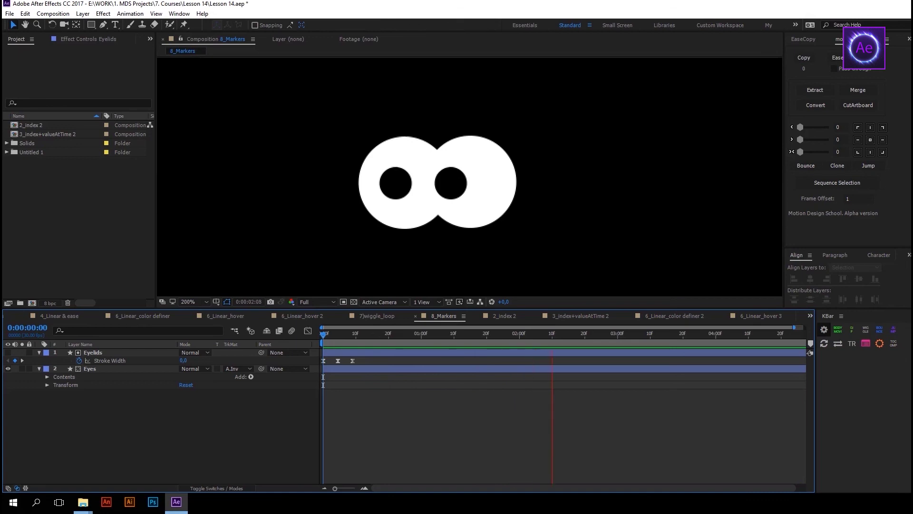
alt+click(79, 361)
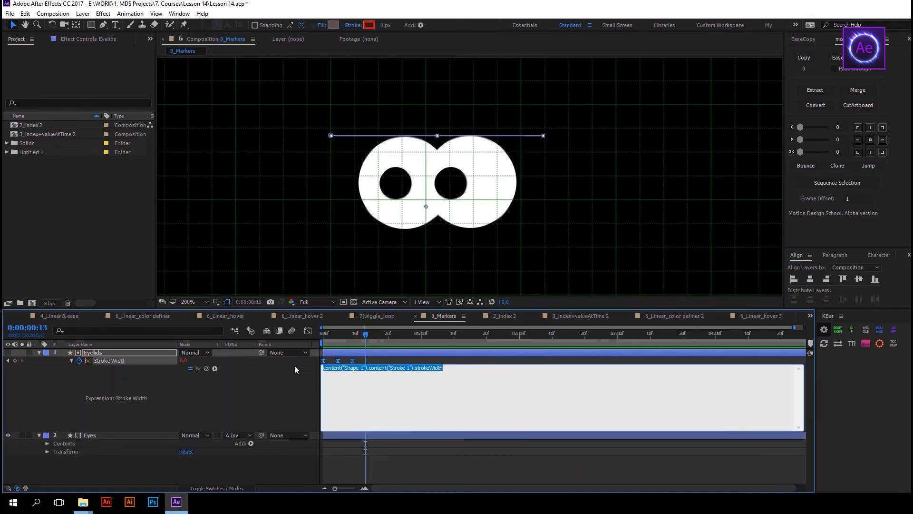
key(ctrl+v)
click(193, 276)
Add a layer marker to Eyelids at 0:00:01:04 and preview the blink.
click(478, 355)
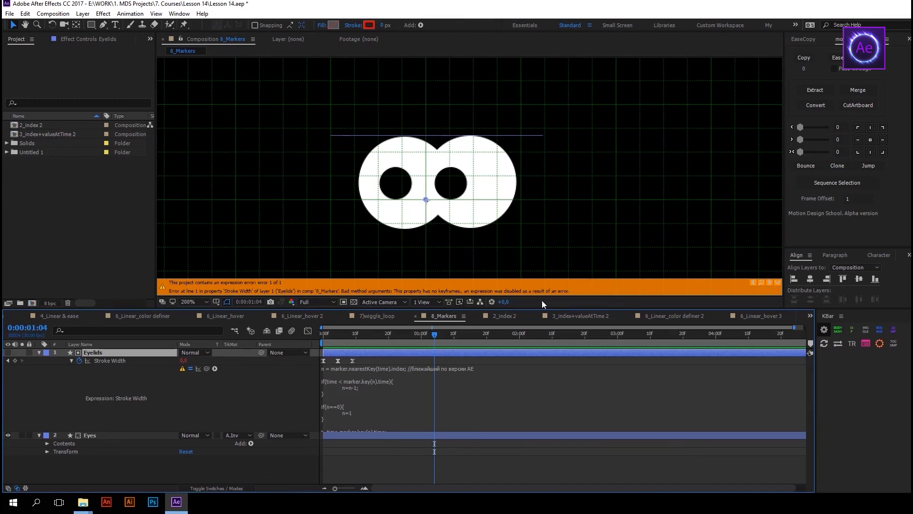
key(KP_Multiply)
key(space)
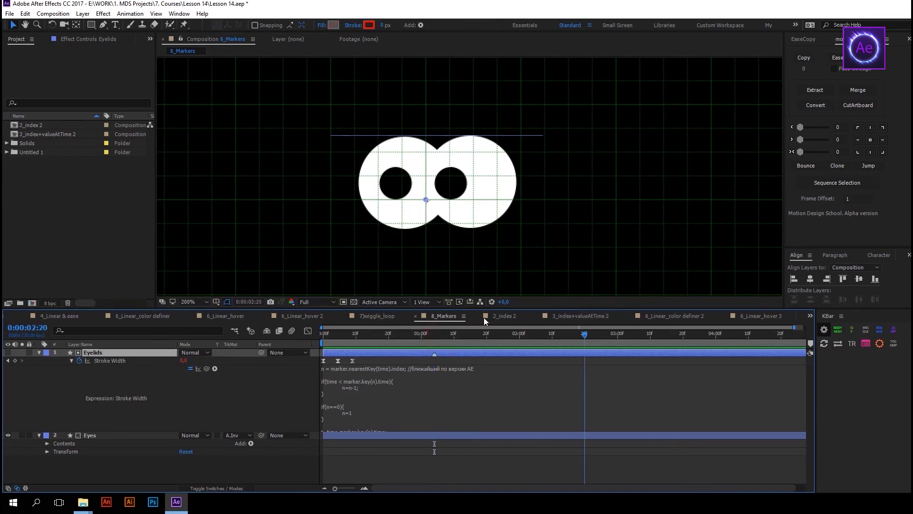